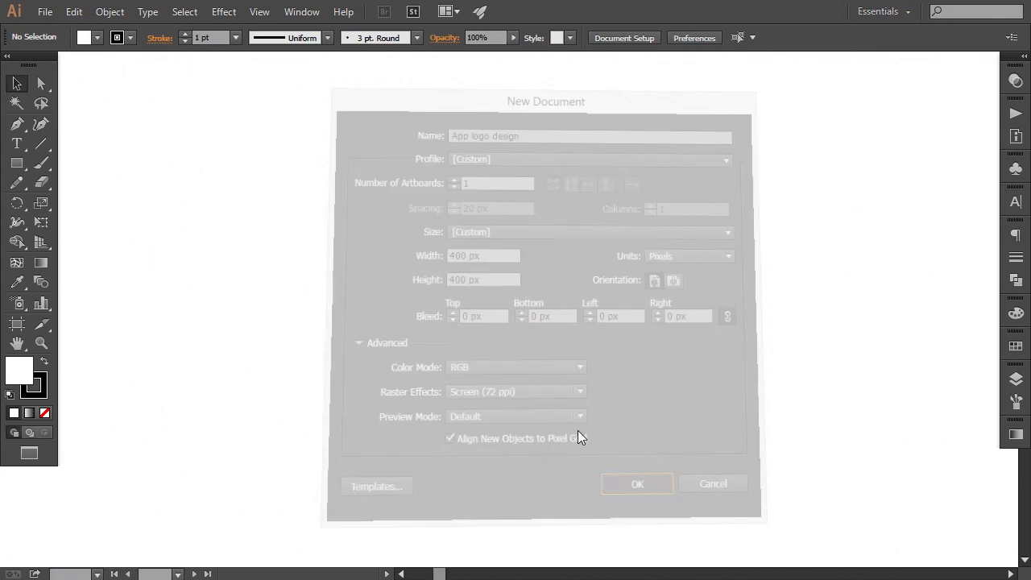
# Paste the yellow, orange and red colour swatches and place them outside the artboard beside its upper-left corner
pyautogui.hotkey('ctrl', 'v')
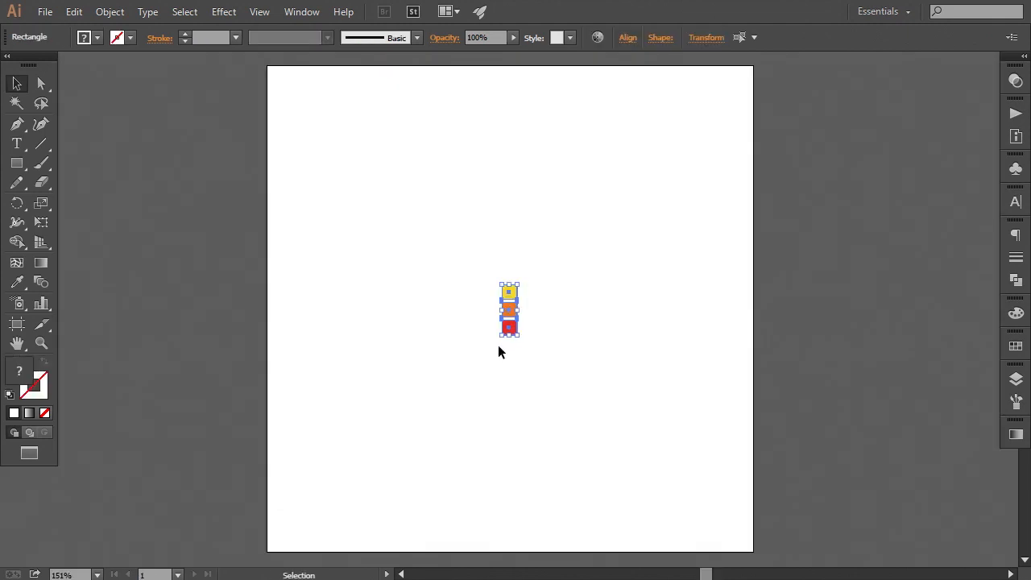
pyautogui.moveTo(510, 332); pyautogui.dragTo(233, 140)
pyautogui.click(243, 201)
pyautogui.press('space')
pyautogui.moveTo(276, 294); pyautogui.dragTo(294, 298)
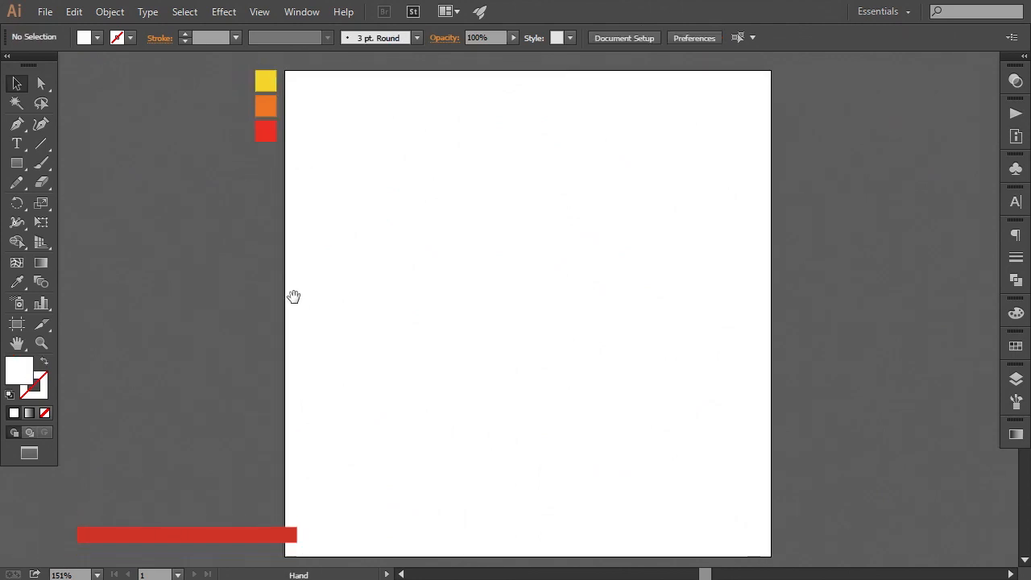
# Show the document grid
pyautogui.click(259, 16)
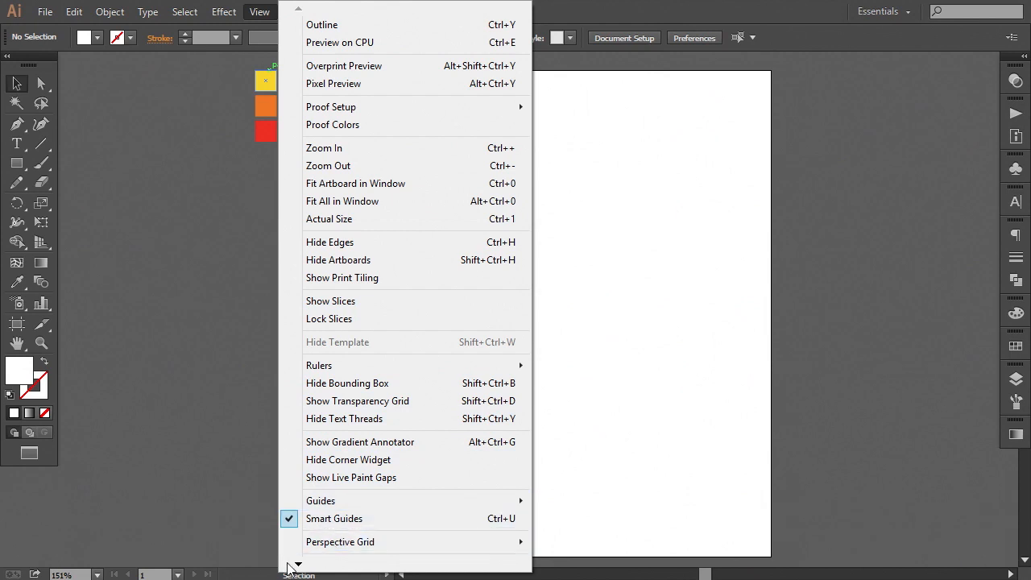
pyautogui.moveTo(297, 569)
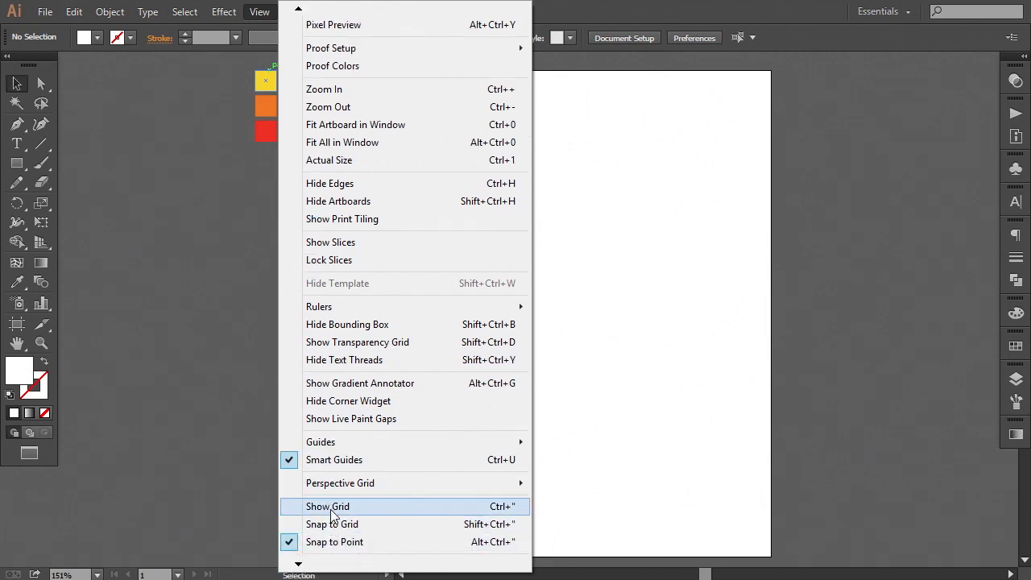
pyautogui.click(331, 507)
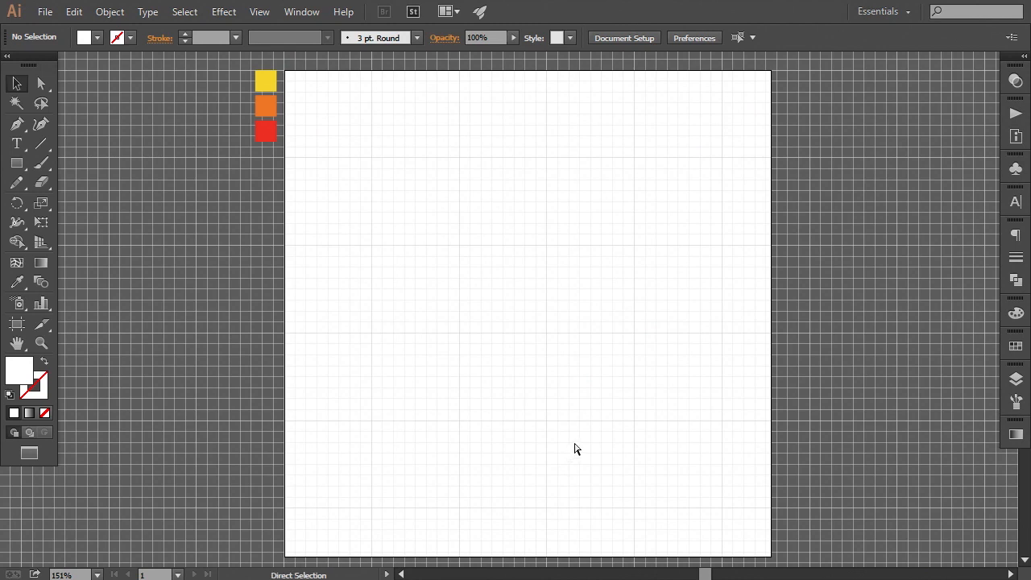
# Draw a white square of about 72 px with the Rectangle tool, filling exactly one major grid cell
pyautogui.hotkey('ctrl', '+')
pyautogui.moveTo(527, 301); pyautogui.dragTo(532, 421)
pyautogui.hotkey('ctrl', '+')
pyautogui.moveTo(507, 337); pyautogui.dragTo(541, 361)
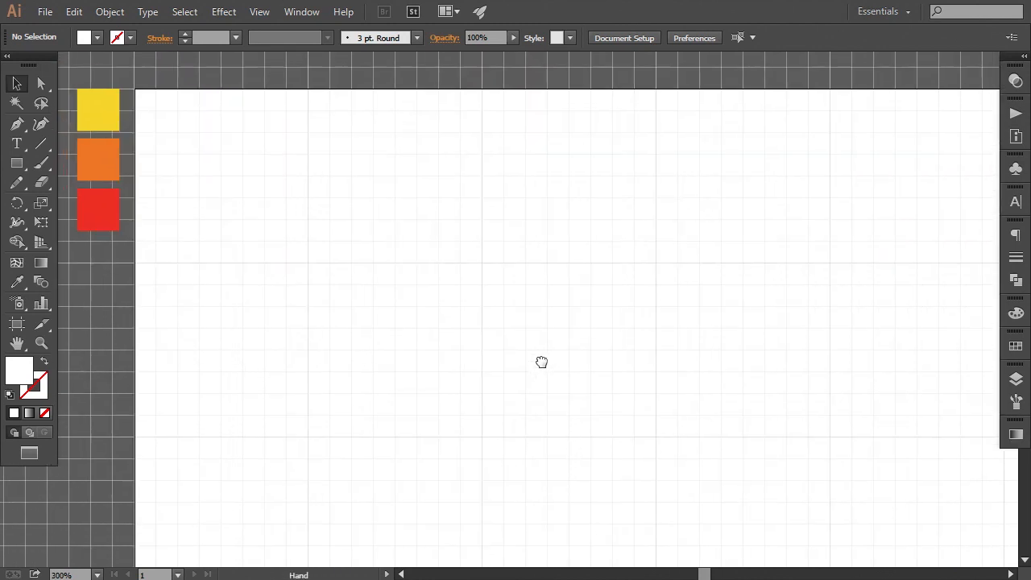
pyautogui.click(18, 164)
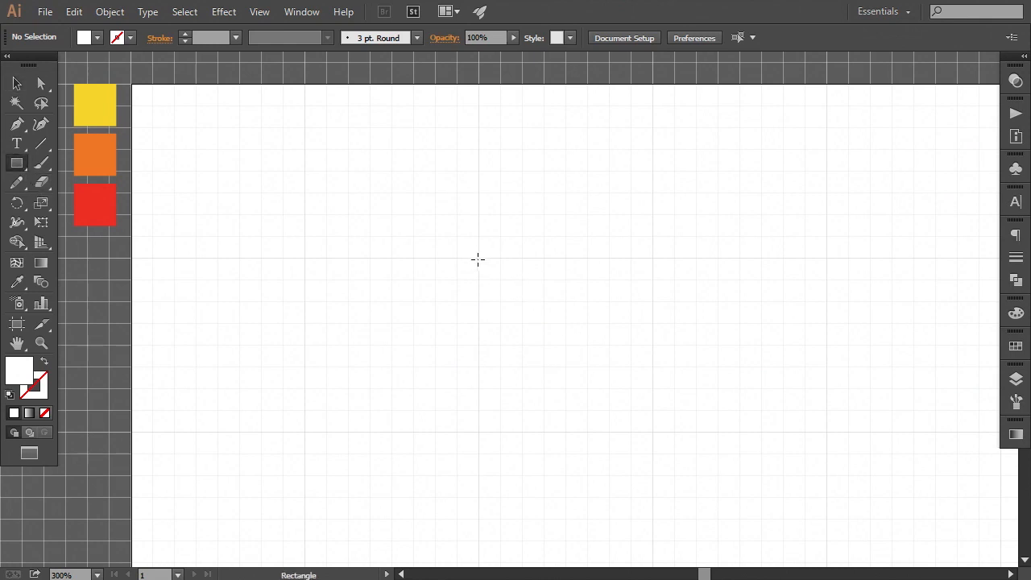
pyautogui.moveTo(478, 258); pyautogui.dragTo(652, 432)
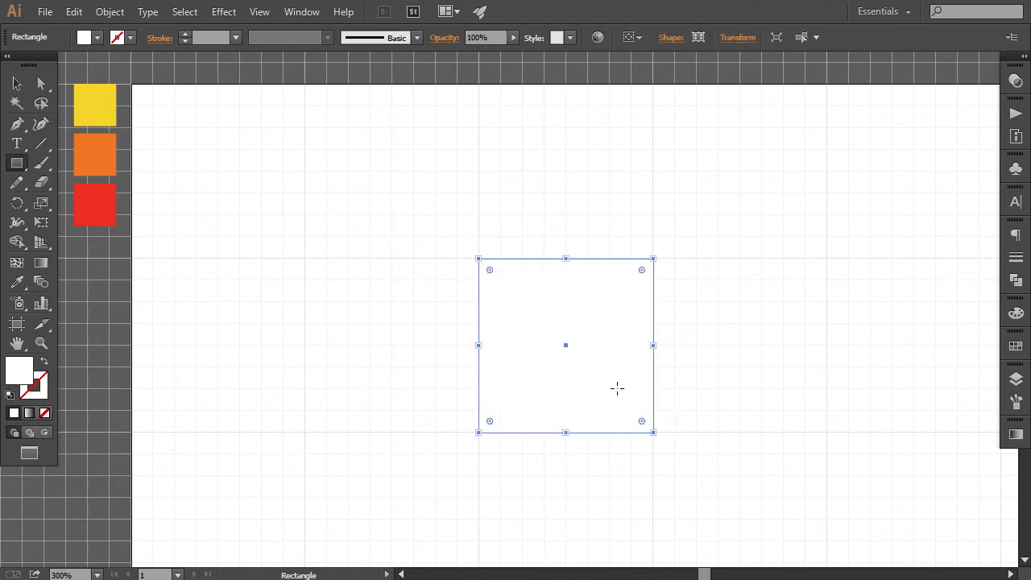
# Round the square's upper-left and lower-right corners to about 35 px and fill the shape with the red swatch colour
pyautogui.click(41, 81)
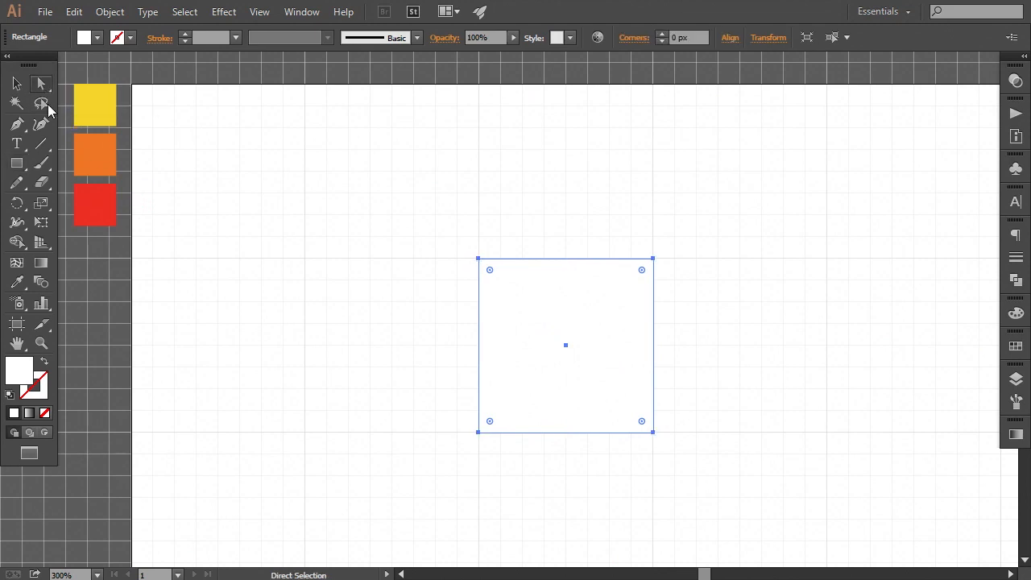
pyautogui.click(652, 432)
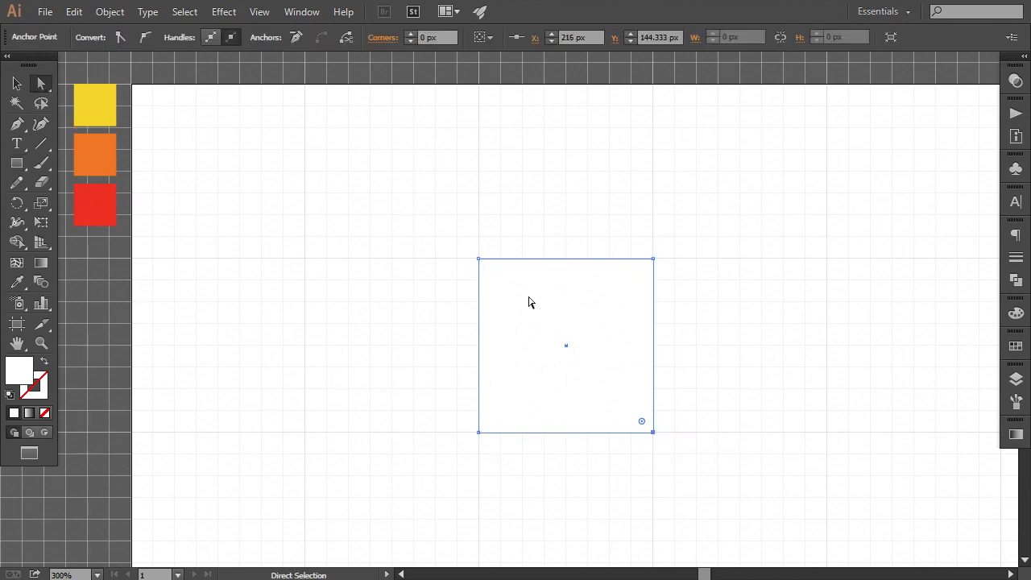
pyautogui.keyDown('shift'); pyautogui.click(478, 258); pyautogui.keyUp('shift')
pyautogui.moveTo(643, 424); pyautogui.dragTo(569, 347)
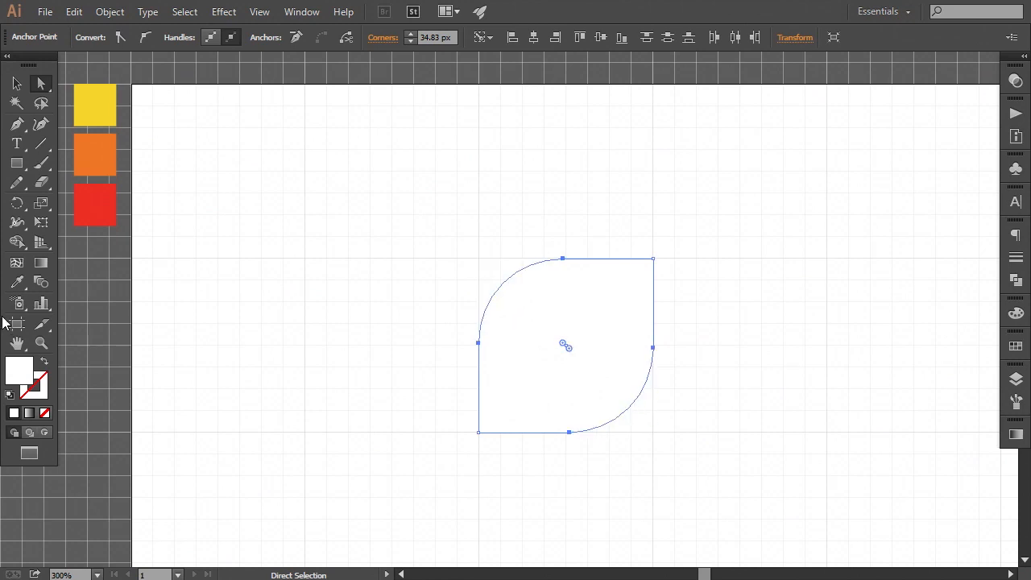
pyautogui.click(17, 281)
pyautogui.click(96, 203)
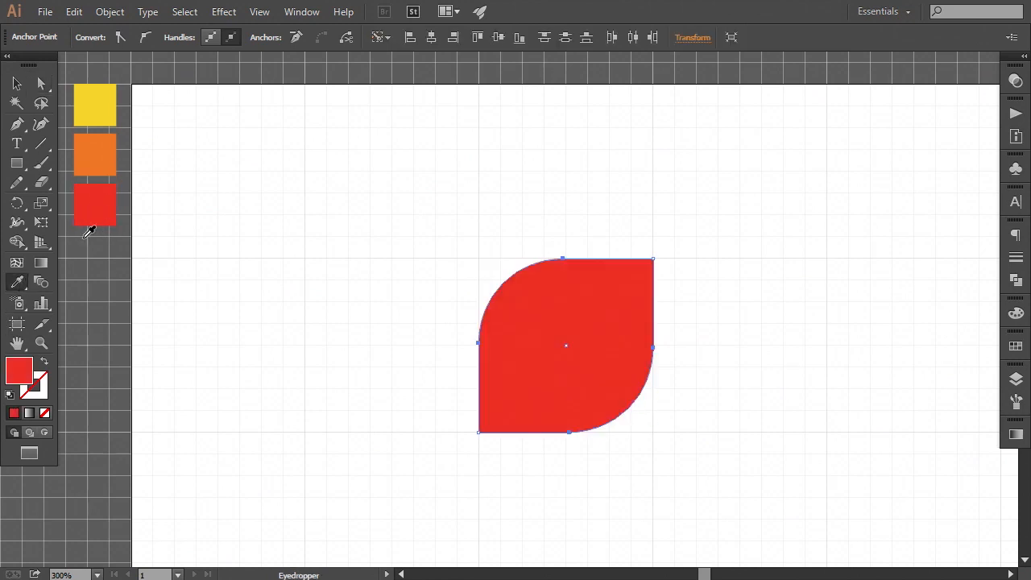
# Round the red shape's upper-right and lower-left corners slightly, to about 6 px
pyautogui.click(42, 85)
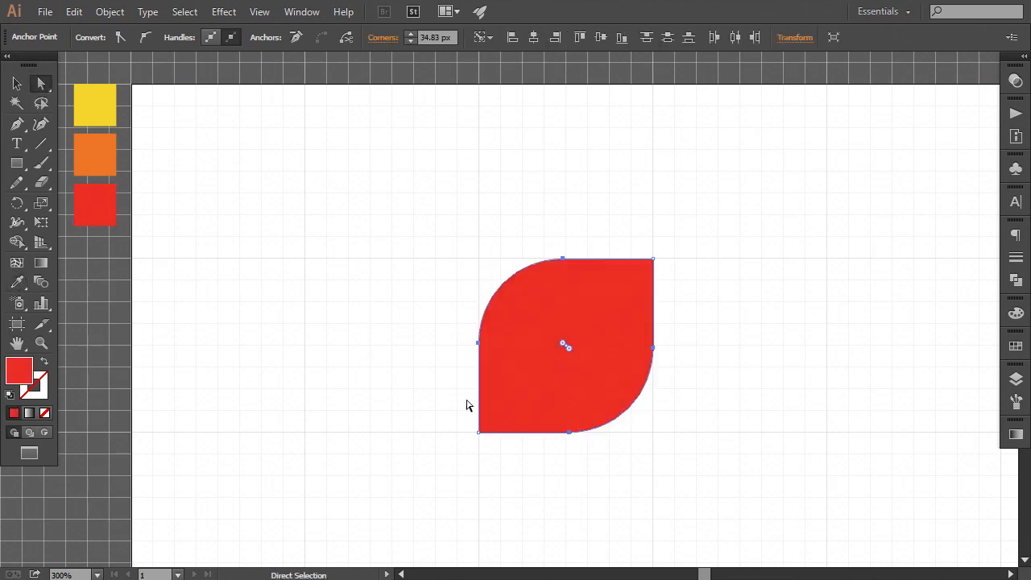
pyautogui.click(674, 383)
pyautogui.click(642, 364)
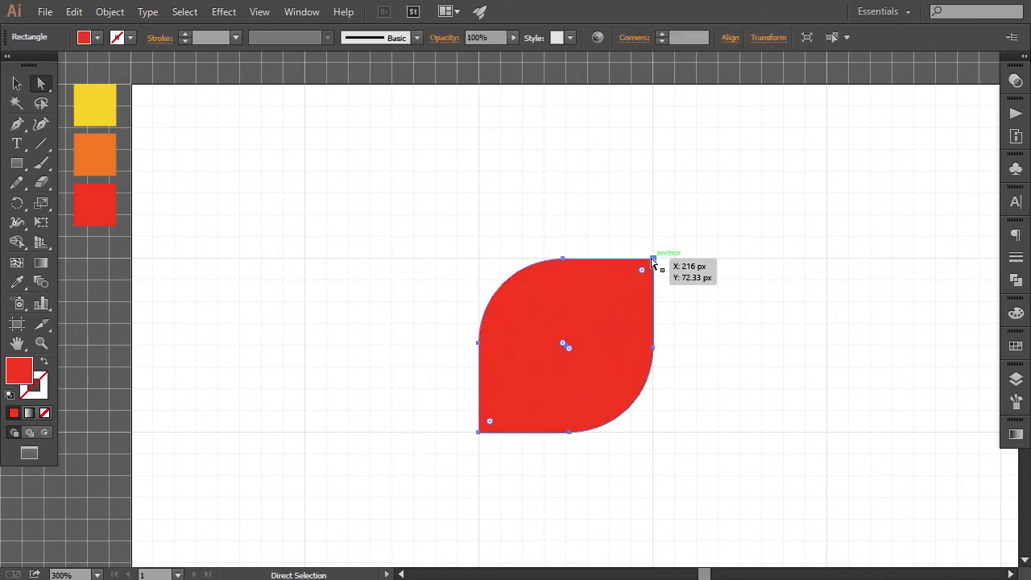
pyautogui.click(653, 259)
pyautogui.keyDown('shift'); pyautogui.click(478, 432); pyautogui.keyUp('shift')
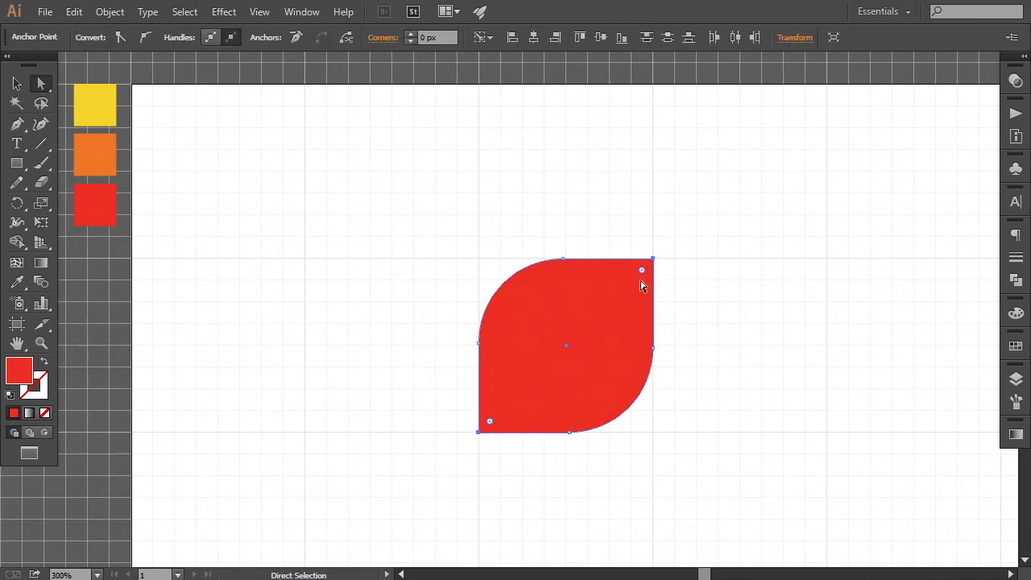
pyautogui.moveTo(643, 272); pyautogui.dragTo(636, 280)
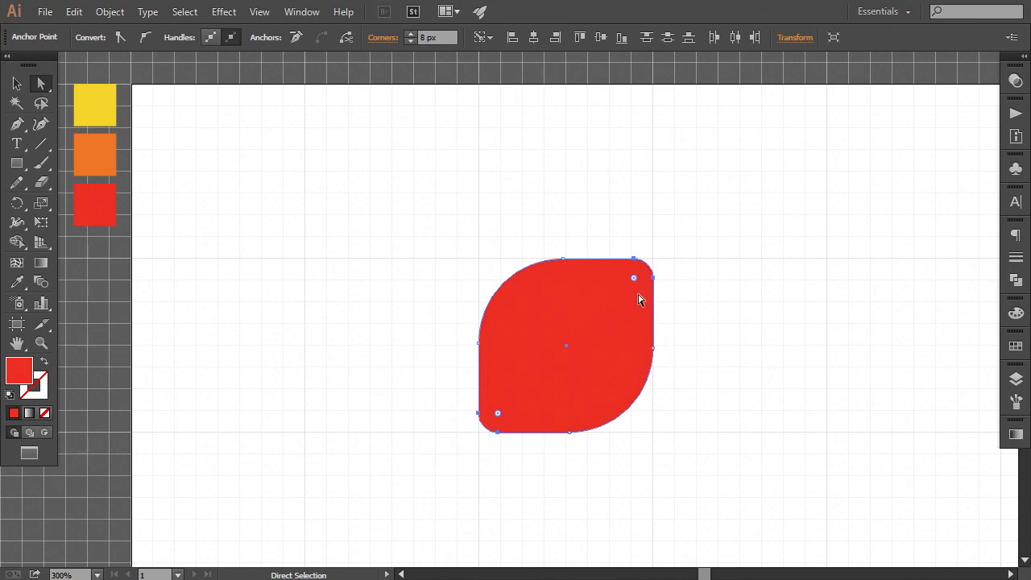
pyautogui.moveTo(634, 279); pyautogui.dragTo(640, 278)
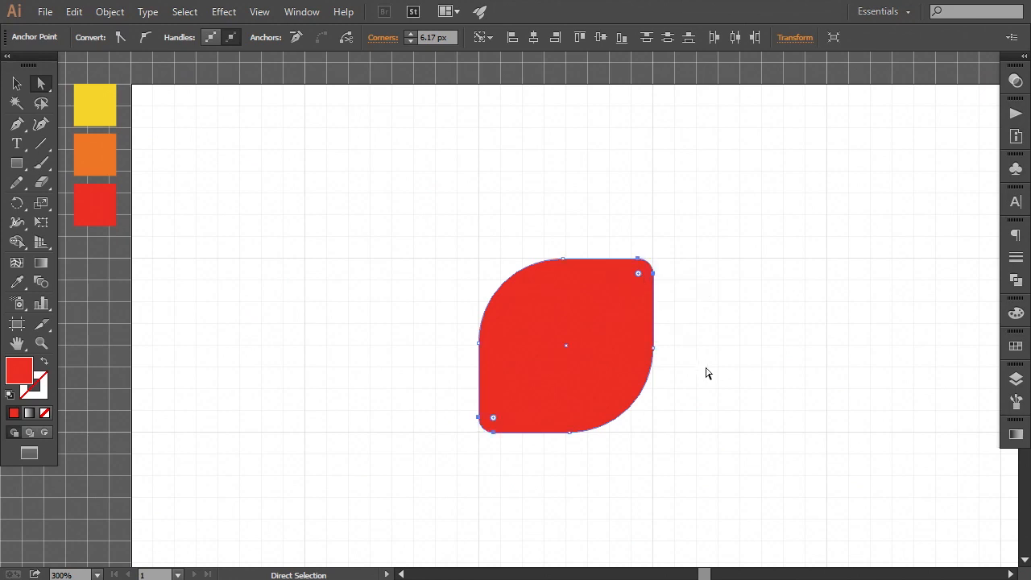
pyautogui.click(689, 428)
# Paste a copy of the red shape in front, scaled down towards its upper-left corner and filled with the orange swatch colour
pyautogui.scroll(-1, 685, 420)
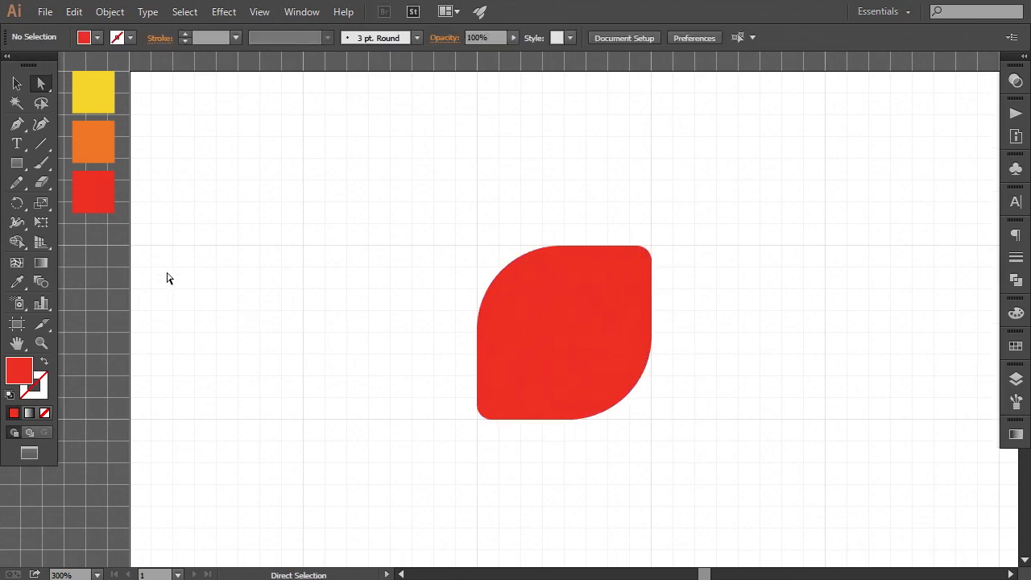
pyautogui.click(17, 84)
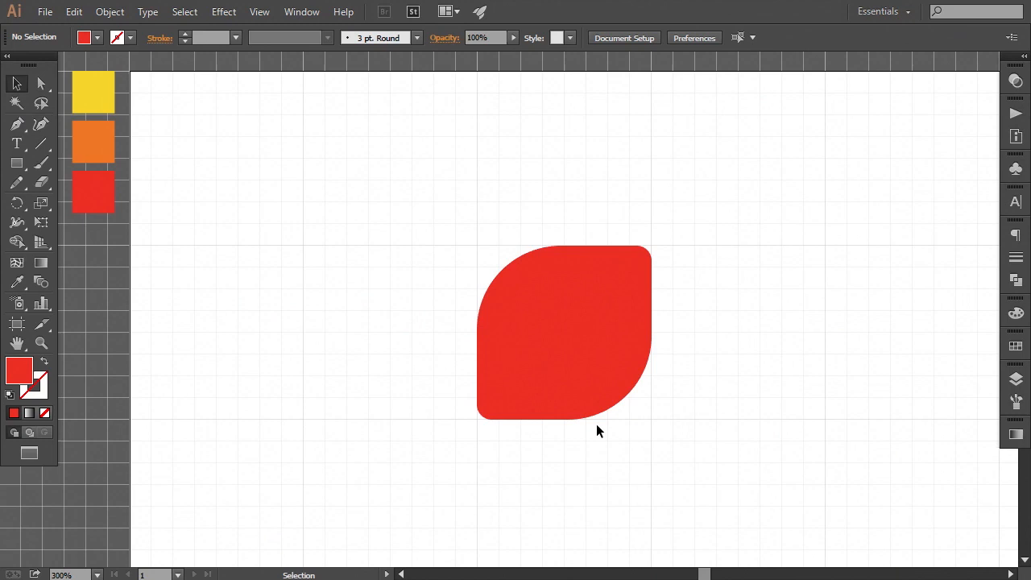
pyautogui.click(561, 358)
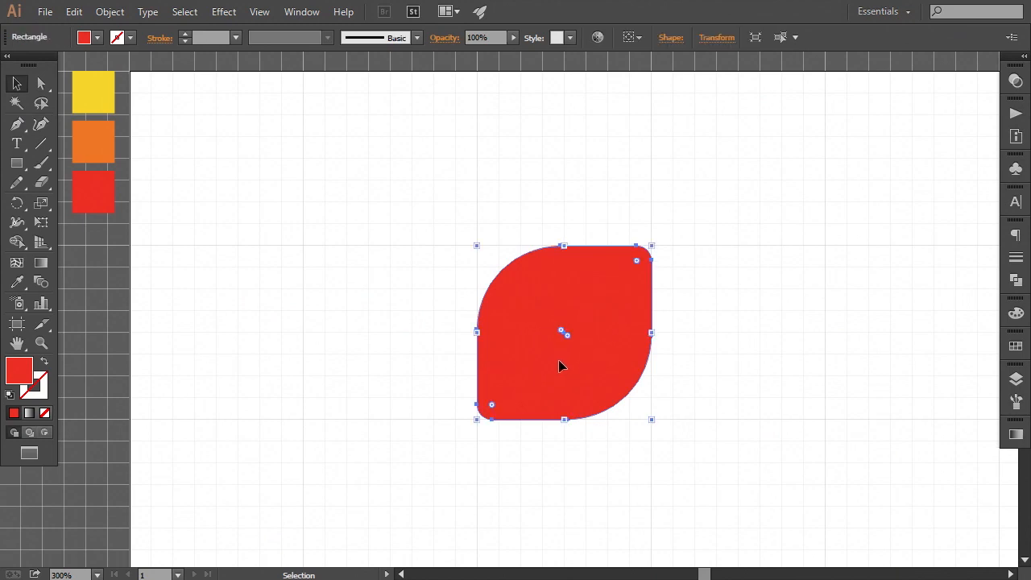
pyautogui.click(73, 12)
pyautogui.click(104, 75)
pyautogui.click(74, 13)
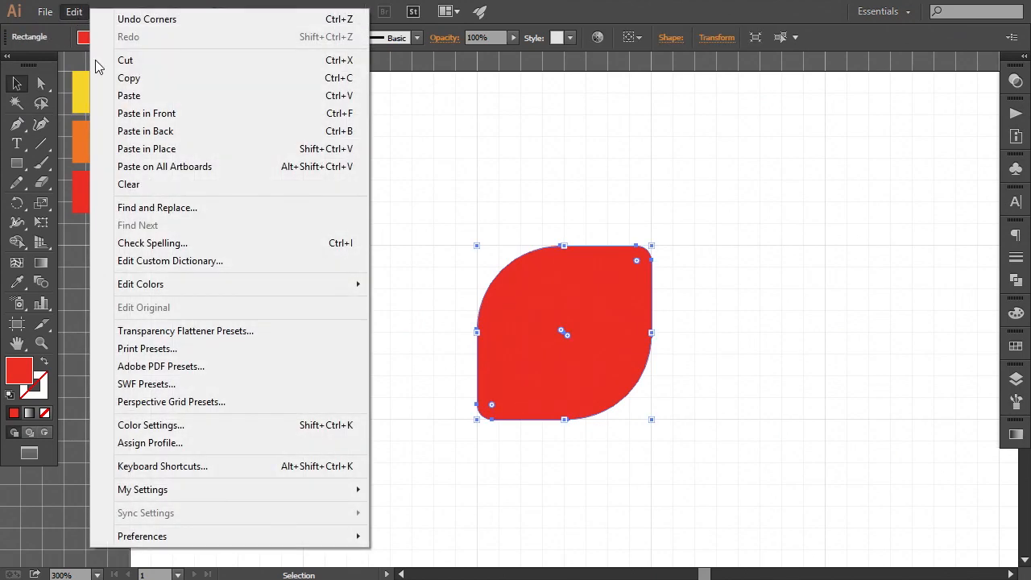
pyautogui.click(138, 113)
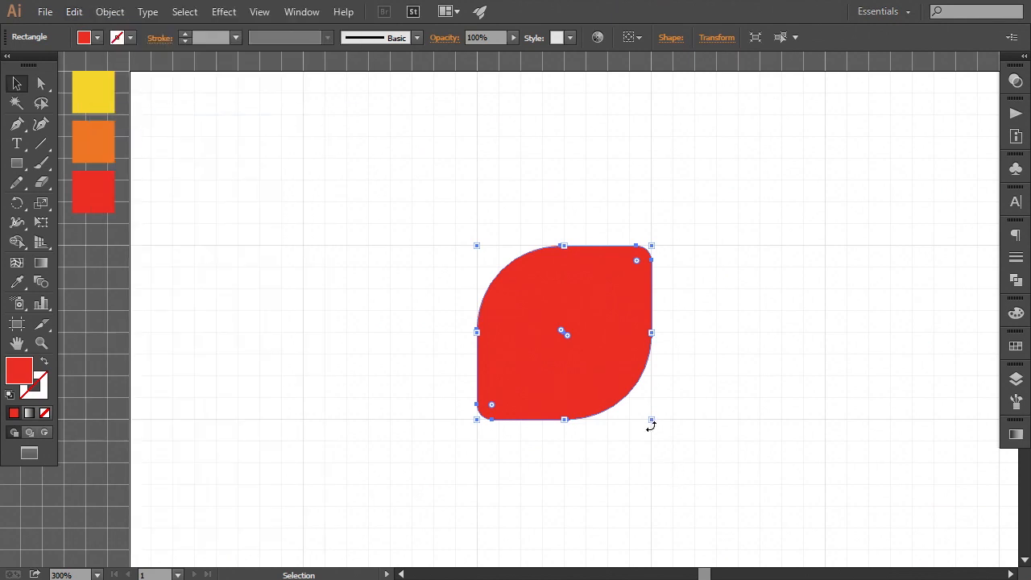
pyautogui.moveTo(653, 422); pyautogui.dragTo(633, 414)
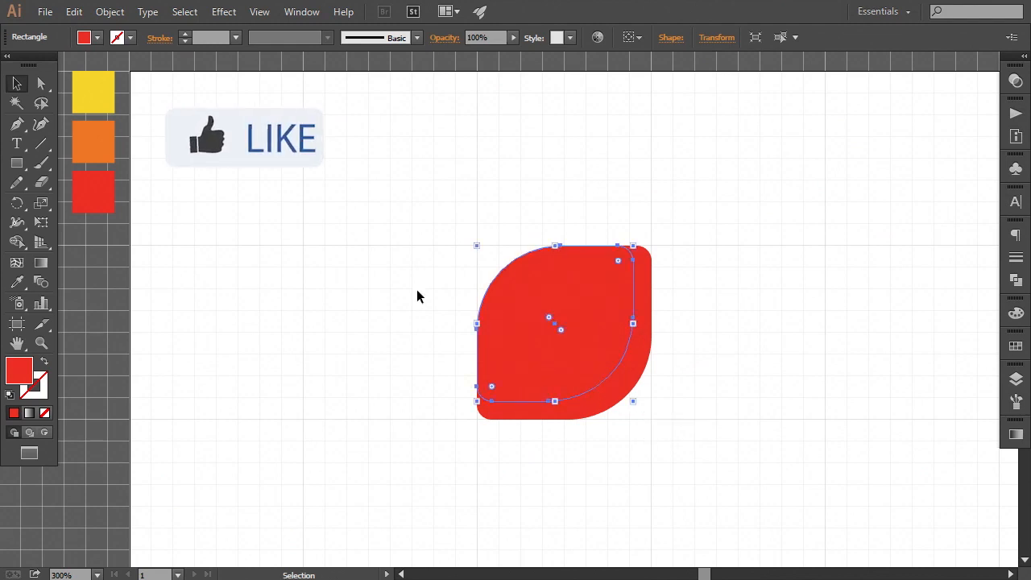
pyautogui.click(18, 284)
pyautogui.click(108, 139)
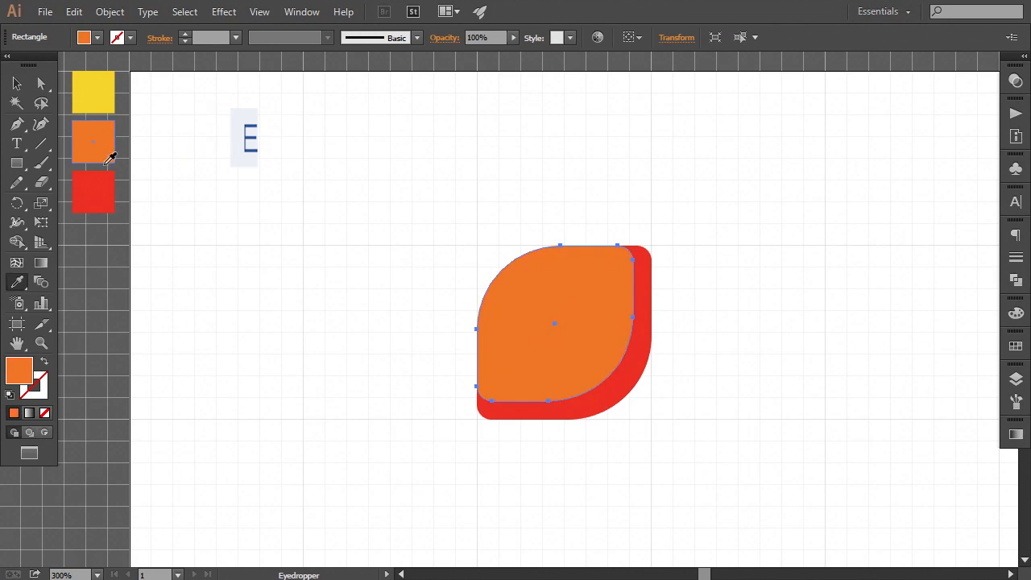
# Paste a copy of the orange shape in front, scaled down towards its upper-left corner and filled with the yellow swatch colour
pyautogui.click(16, 84)
pyautogui.click(73, 12)
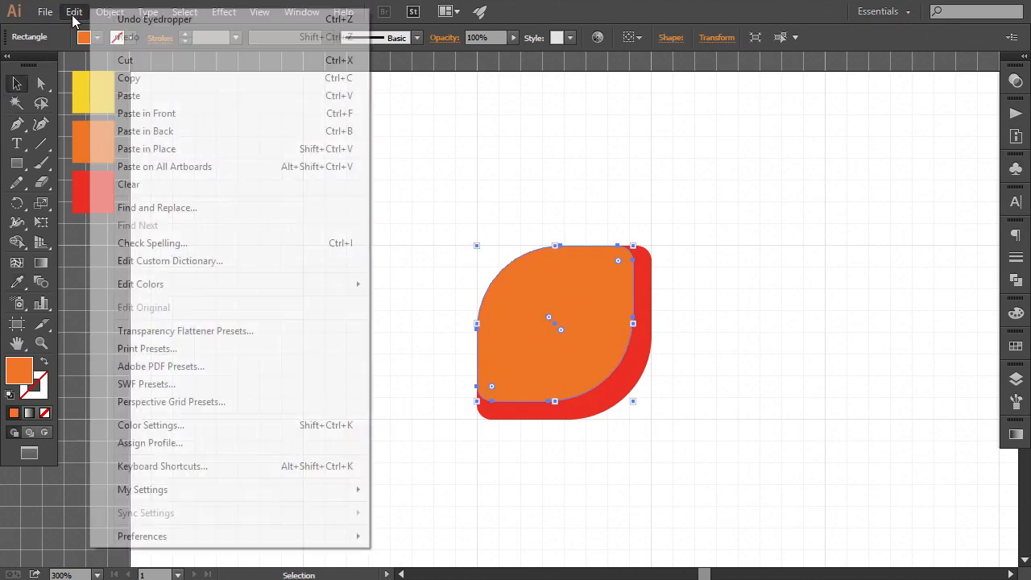
pyautogui.click(106, 75)
pyautogui.click(73, 12)
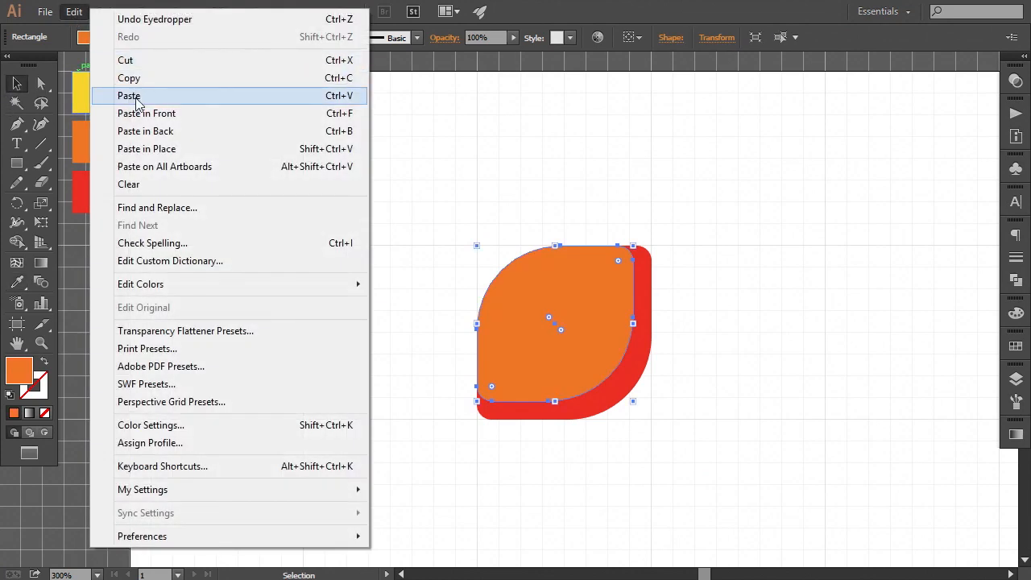
pyautogui.click(141, 116)
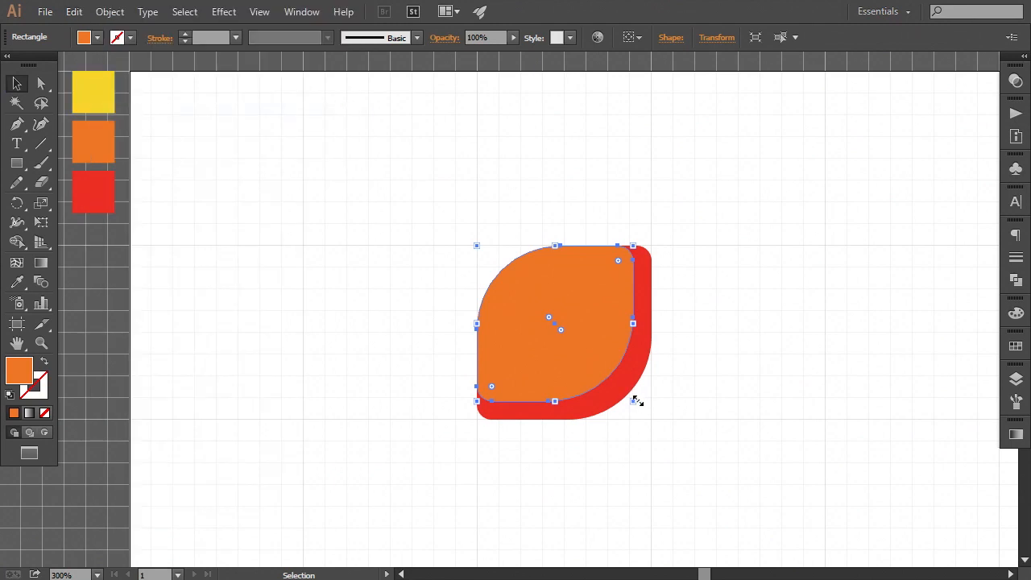
pyautogui.moveTo(634, 404); pyautogui.dragTo(613, 392)
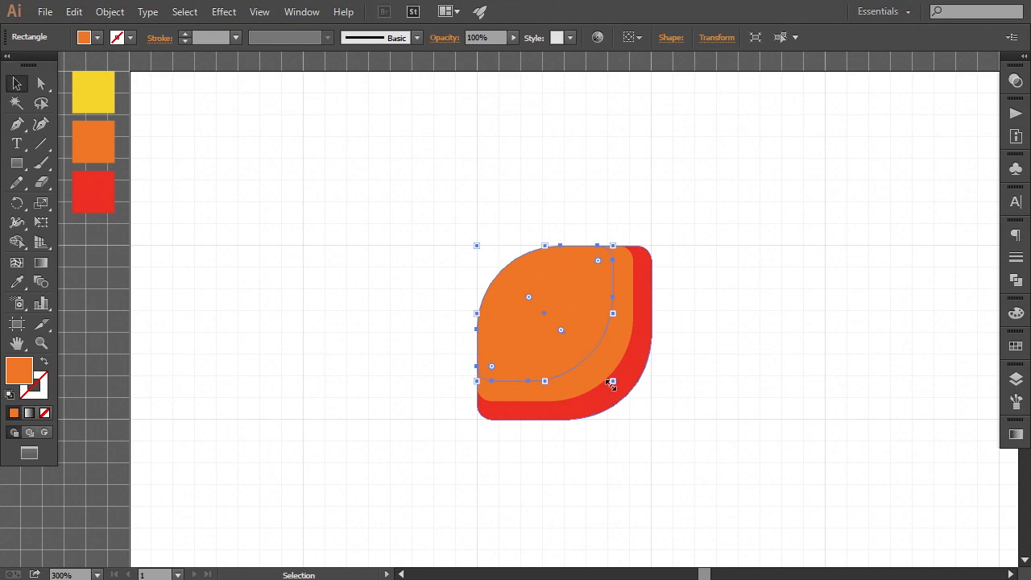
pyautogui.click(17, 282)
pyautogui.click(103, 94)
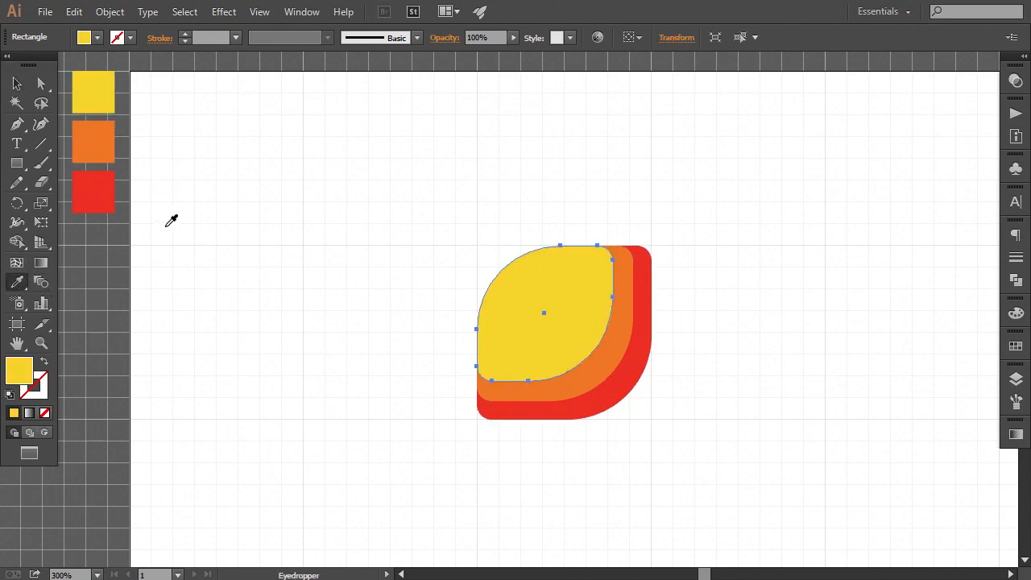
# Group the red, orange and yellow layered shapes
pyautogui.click(15, 85)
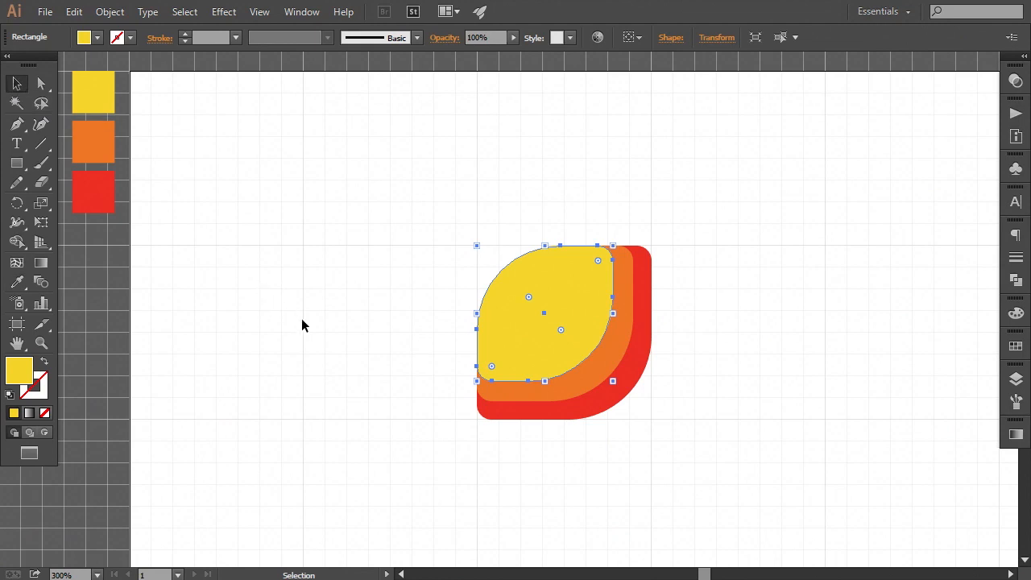
pyautogui.click(320, 340)
pyautogui.moveTo(434, 266); pyautogui.dragTo(647, 457)
pyautogui.click(109, 12)
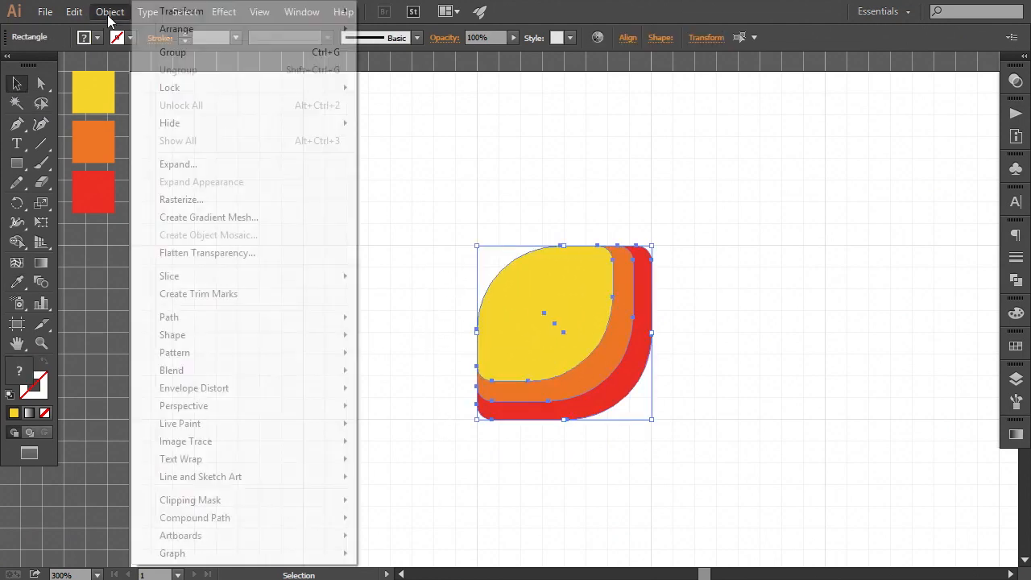
pyautogui.click(147, 50)
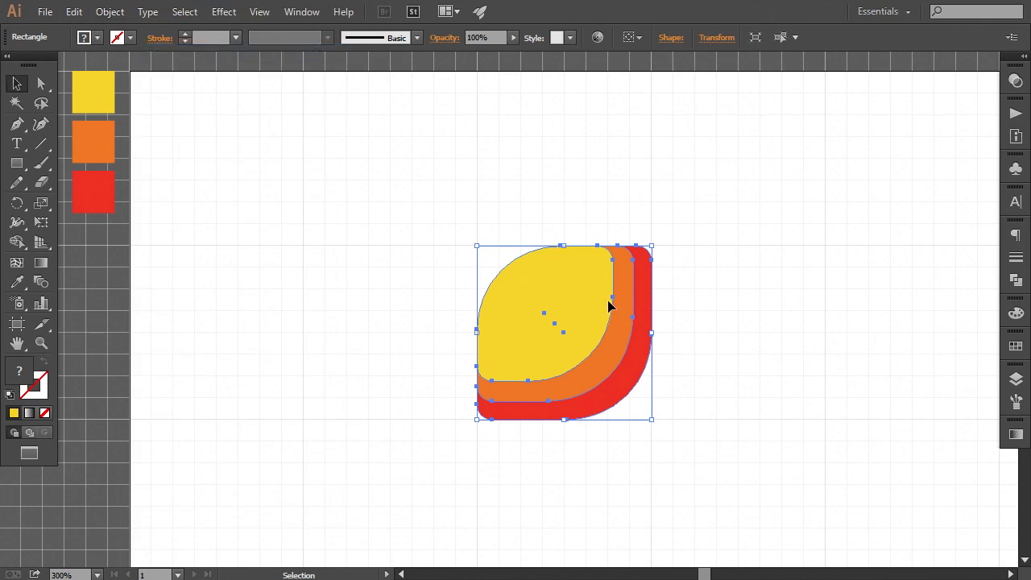
# Paste a copy of the layered group in front and rotate it half a turn in place
pyautogui.click(73, 12)
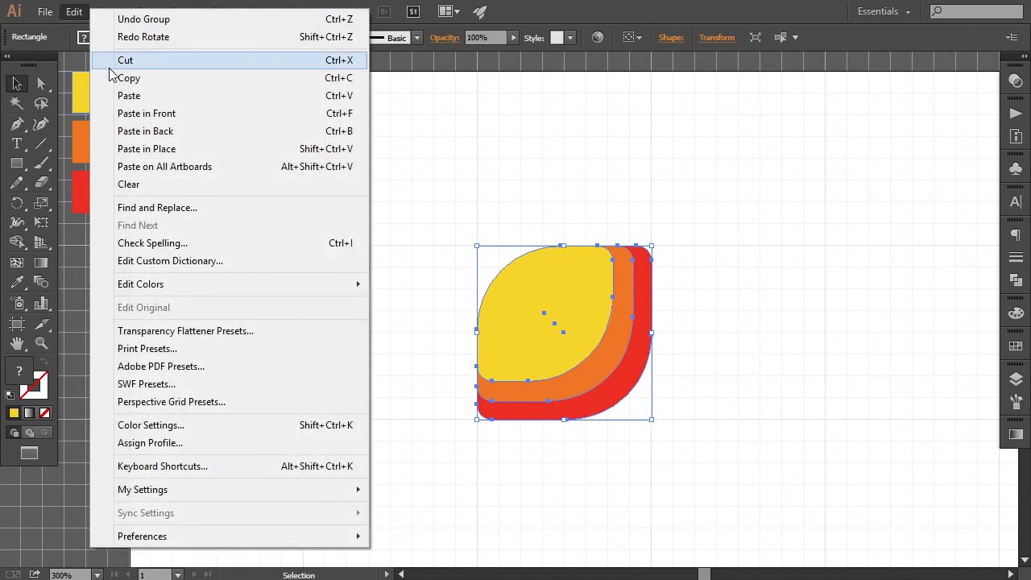
pyautogui.click(95, 78)
pyautogui.click(73, 11)
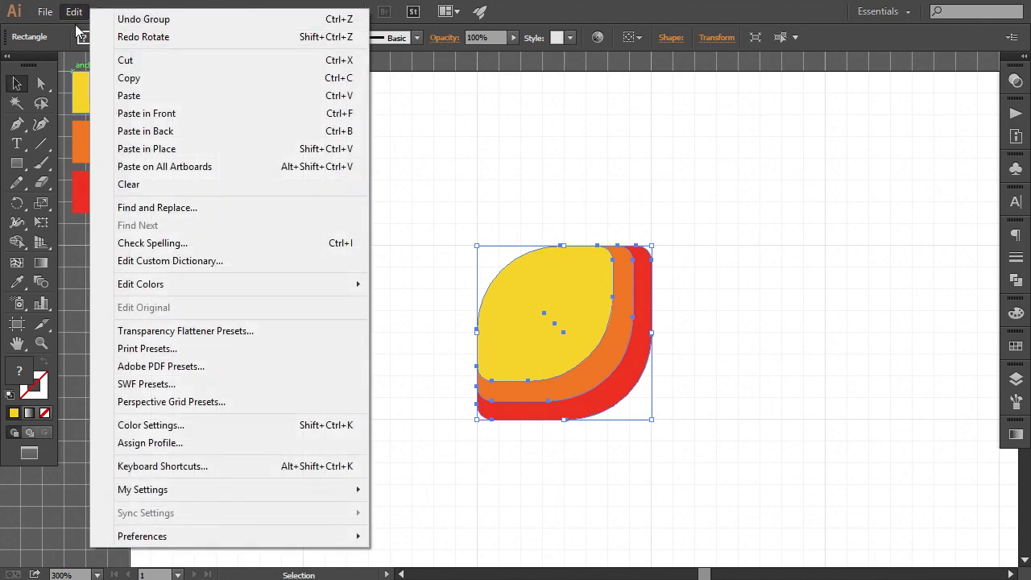
pyautogui.click(127, 111)
pyautogui.moveTo(652, 428); pyautogui.dragTo(464, 219)
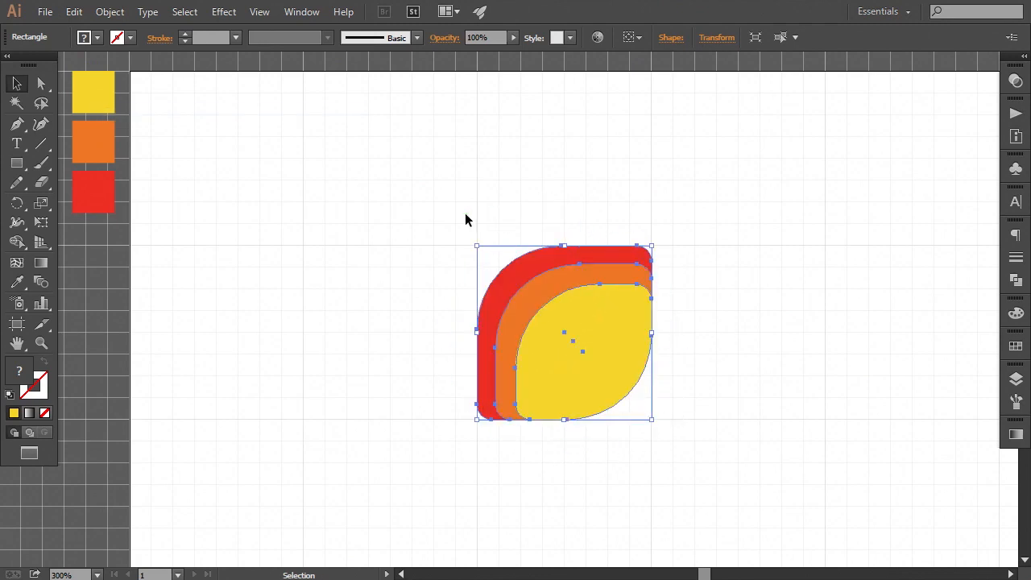
# Set the blending mode of the rotated front copy to Overlay
pyautogui.click(1015, 81)
pyautogui.click(852, 88)
pyautogui.click(855, 242)
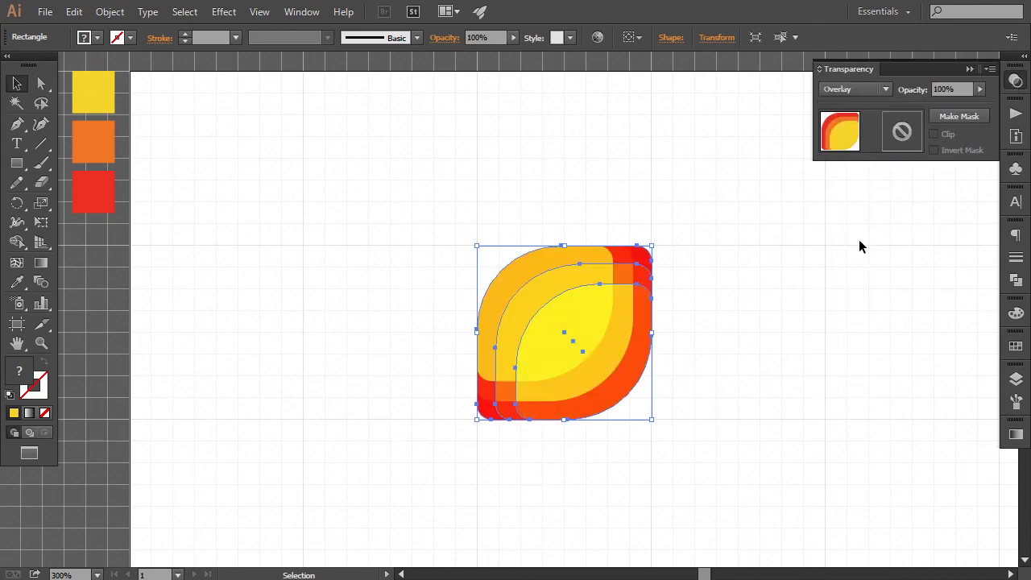
pyautogui.click(968, 69)
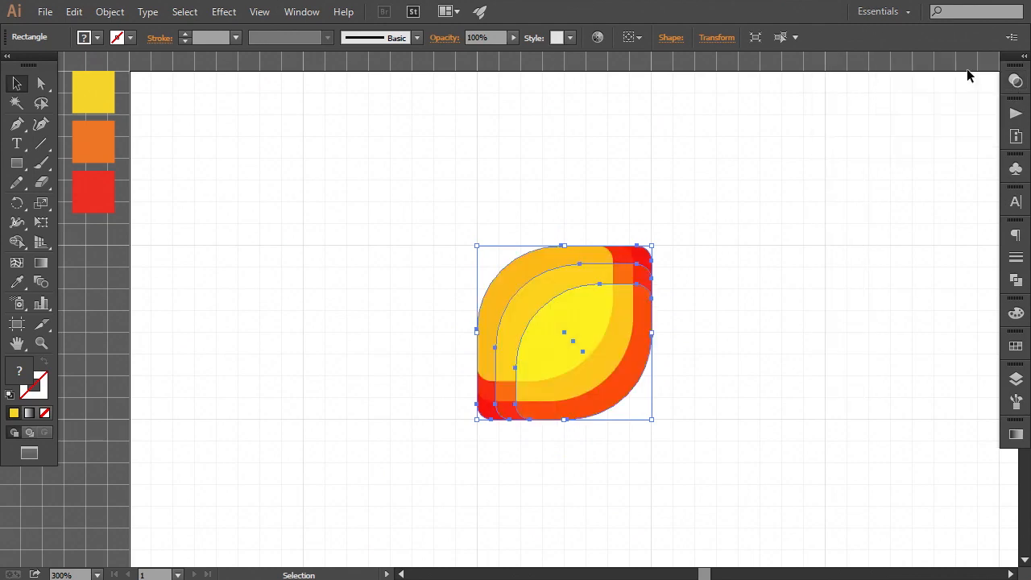
pyautogui.click(763, 313)
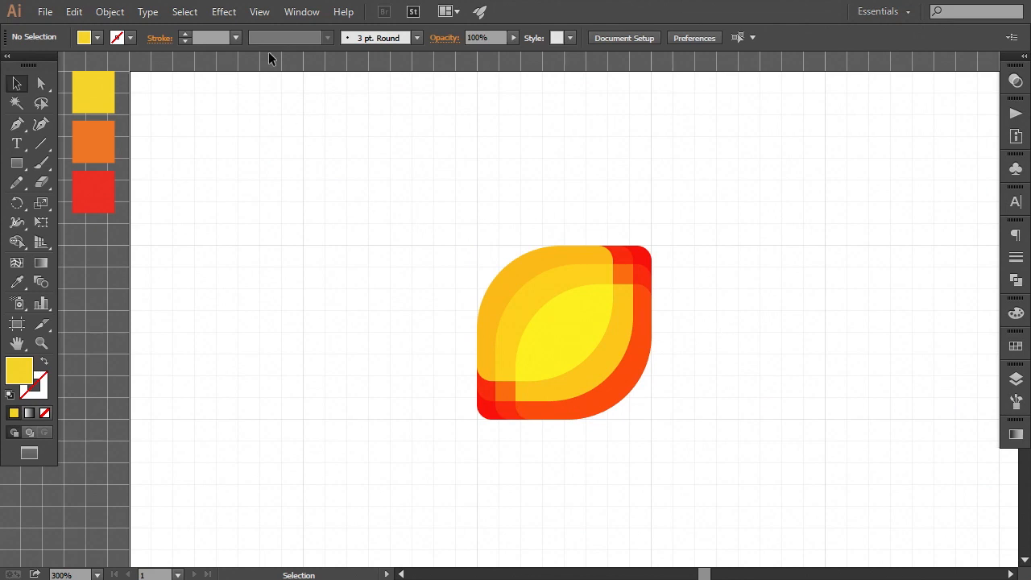
# Hide the background grid
pyautogui.click(264, 16)
pyautogui.moveTo(366, 482)
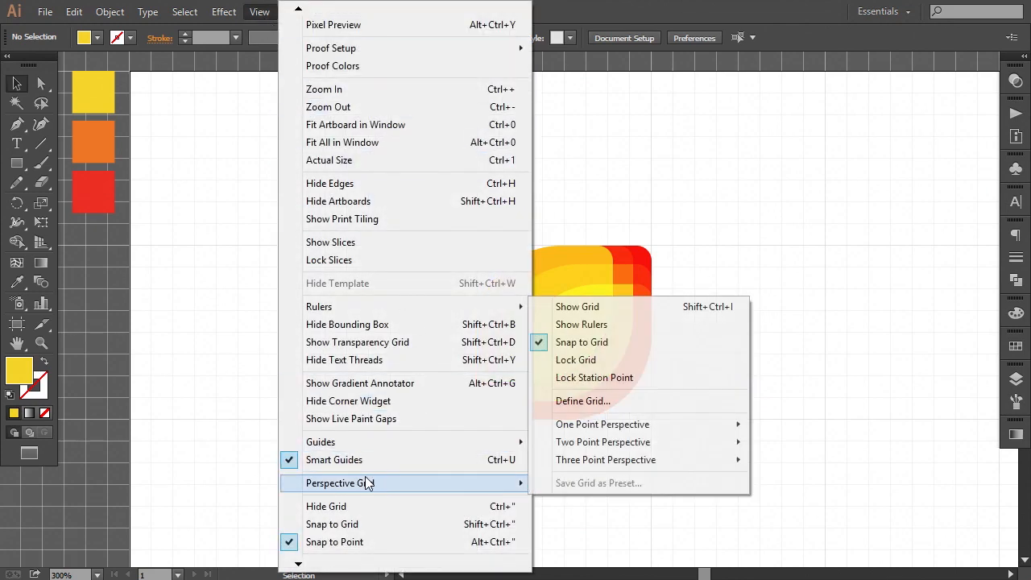
pyautogui.click(358, 507)
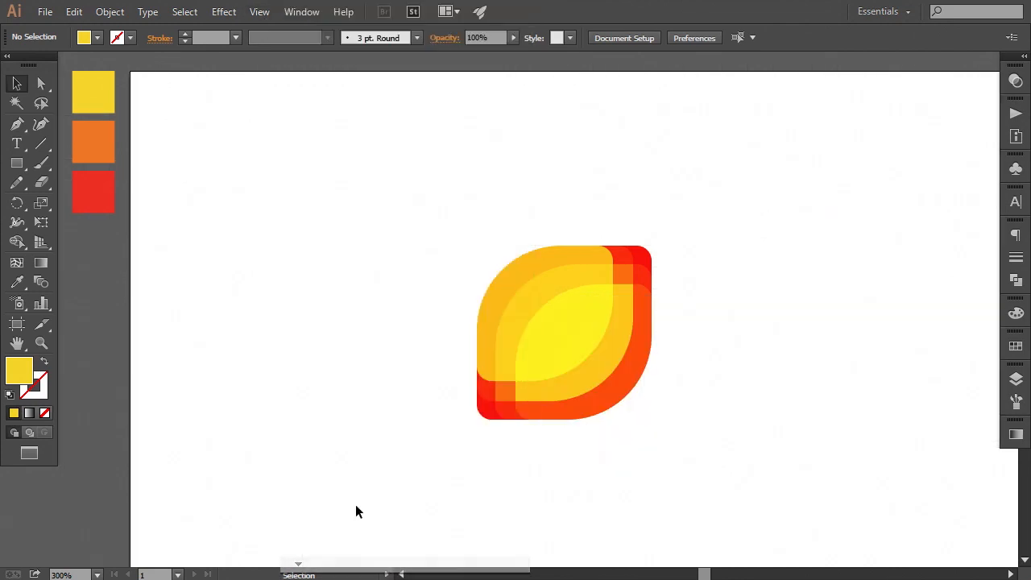
# Group both overlapping layered leaf shapes into one object
pyautogui.press('space')
pyautogui.moveTo(678, 407); pyautogui.dragTo(656, 395)
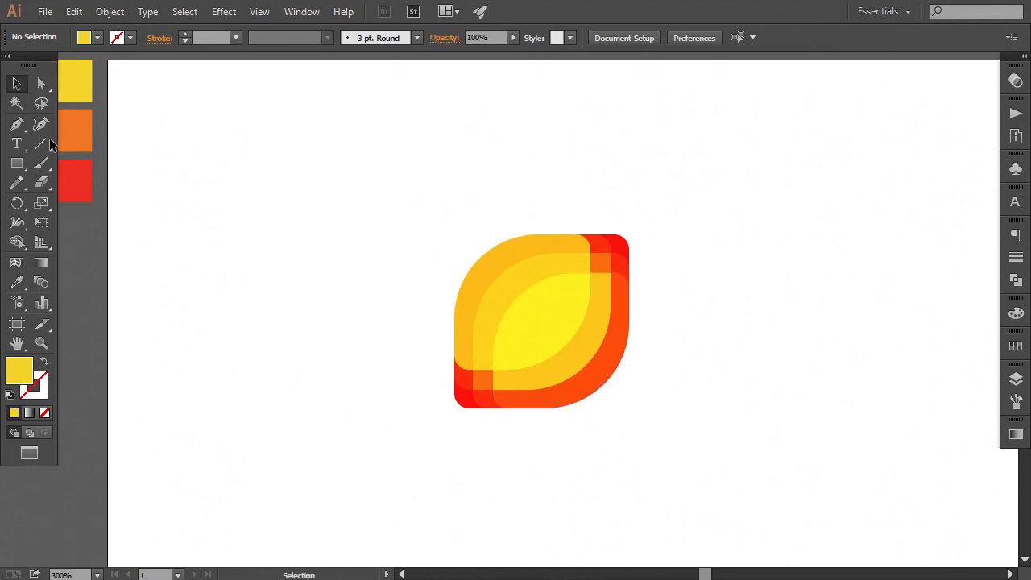
pyautogui.moveTo(360, 249); pyautogui.dragTo(594, 447)
pyautogui.click(109, 12)
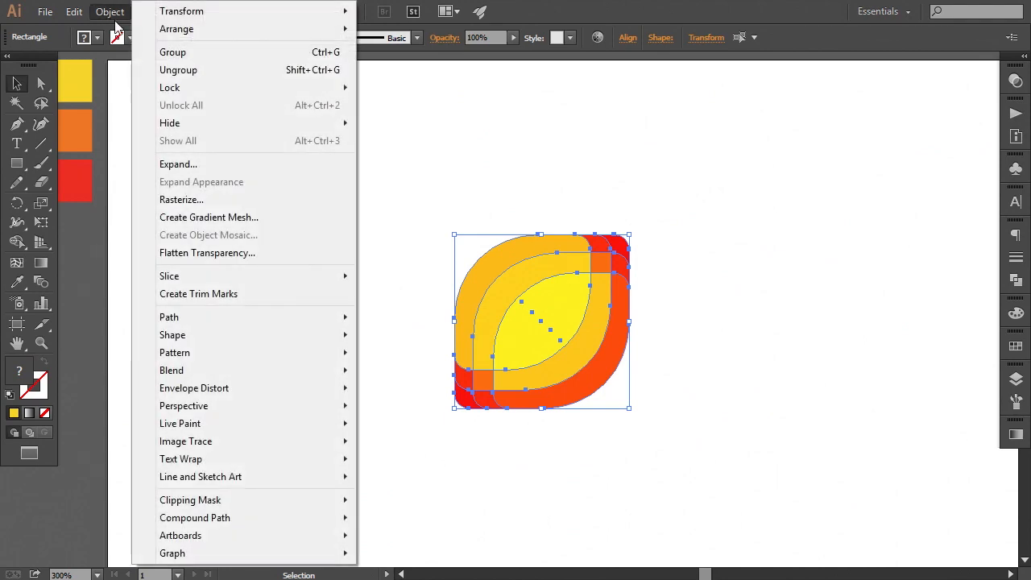
pyautogui.click(165, 51)
pyautogui.click(245, 238)
# Draw a rectangle of about 132 × 120 px around the logo and send it to the back
pyautogui.click(16, 162)
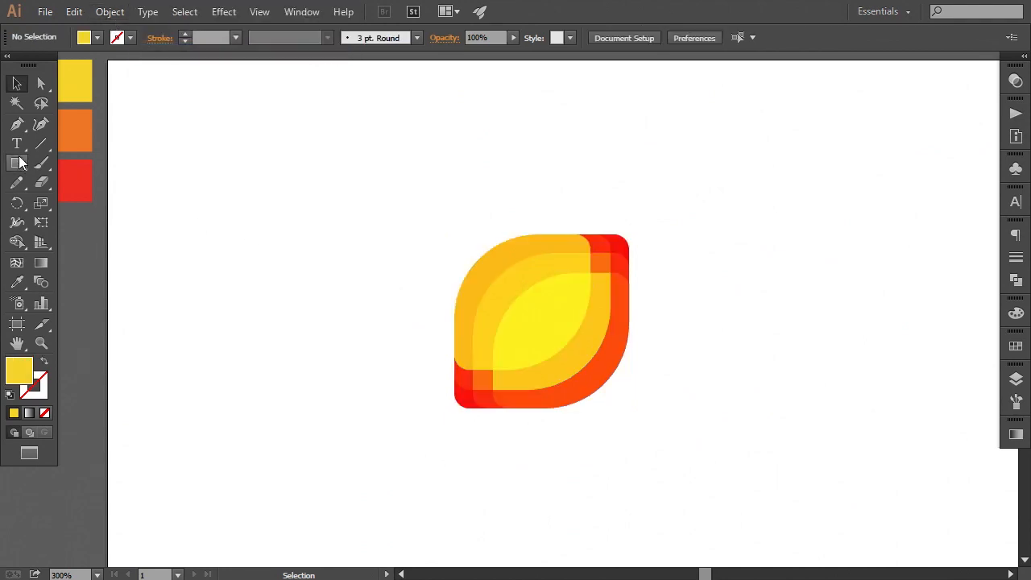
pyautogui.moveTo(378, 180); pyautogui.dragTo(697, 472)
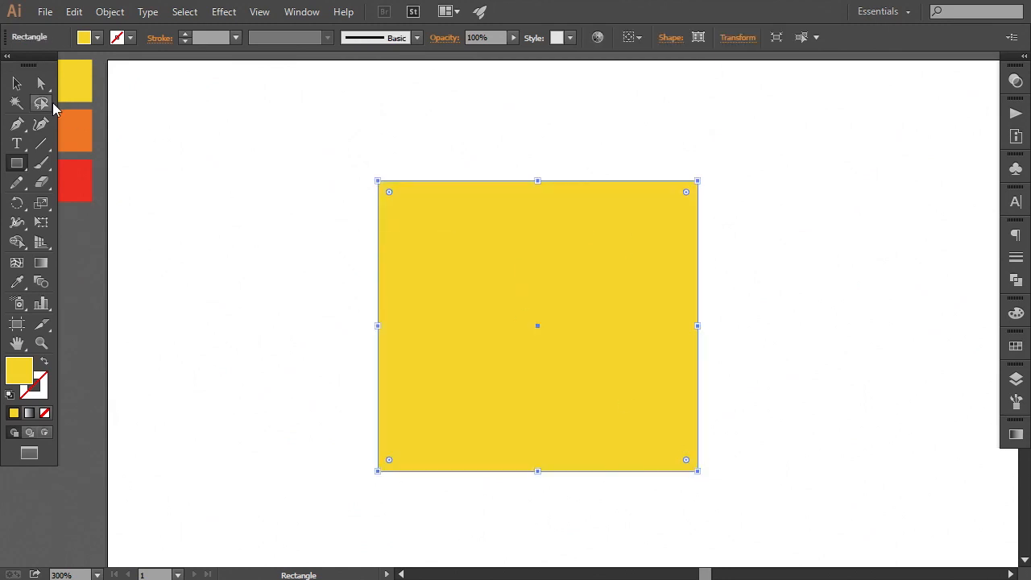
pyautogui.click(18, 84)
pyautogui.rightClick(563, 333)
pyautogui.moveTo(616, 303)
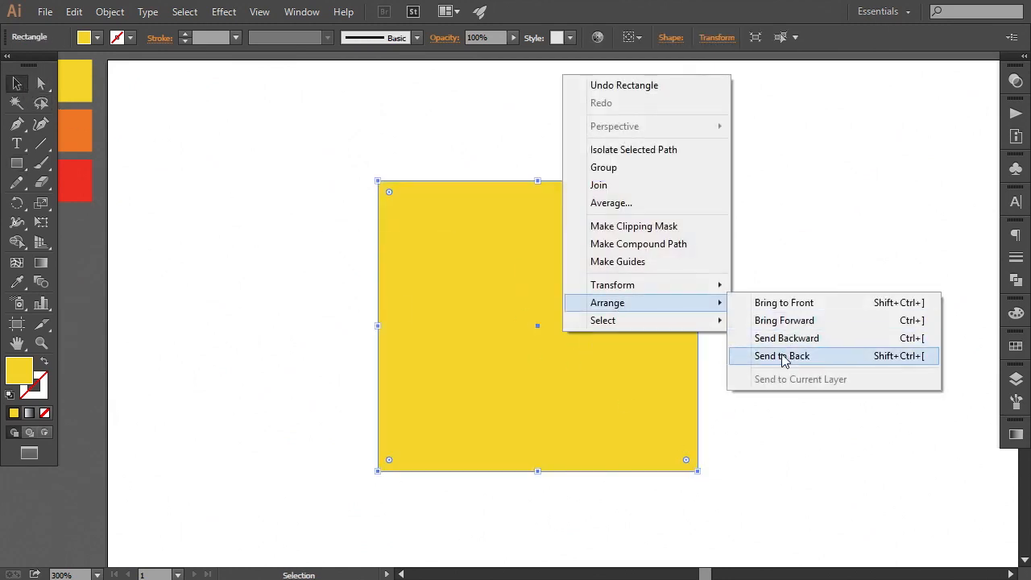
pyautogui.click(782, 361)
pyautogui.click(763, 360)
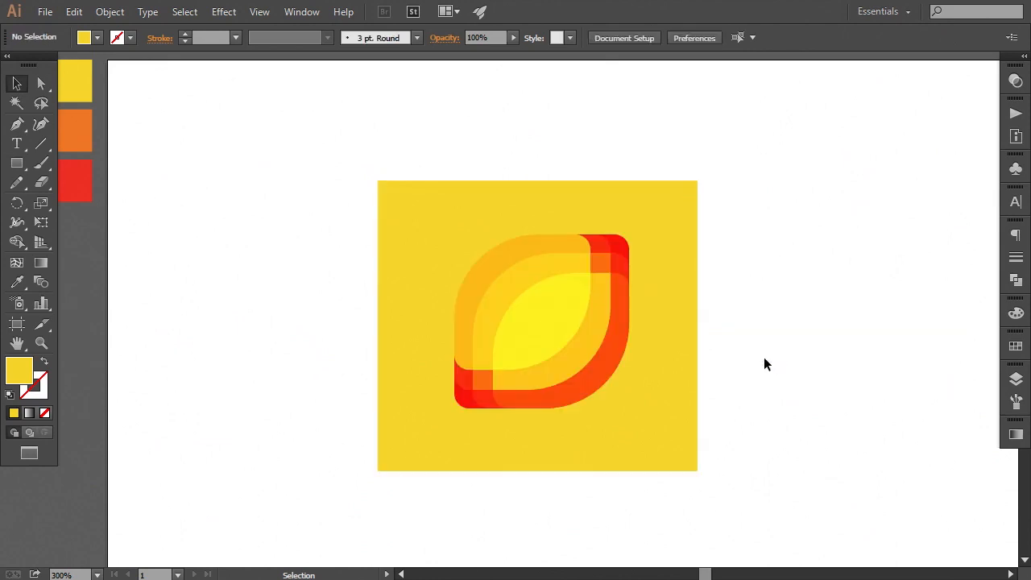
# Fill the background rectangle with white (ffffff)
pyautogui.click(679, 214)
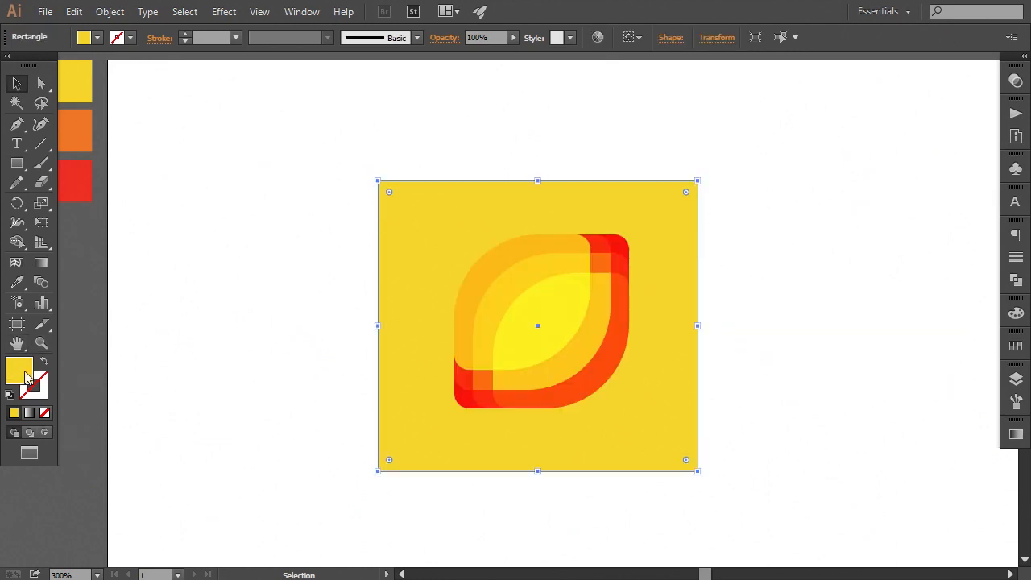
pyautogui.doubleClick(18, 370)
pyautogui.moveTo(435, 334); pyautogui.dragTo(423, 260)
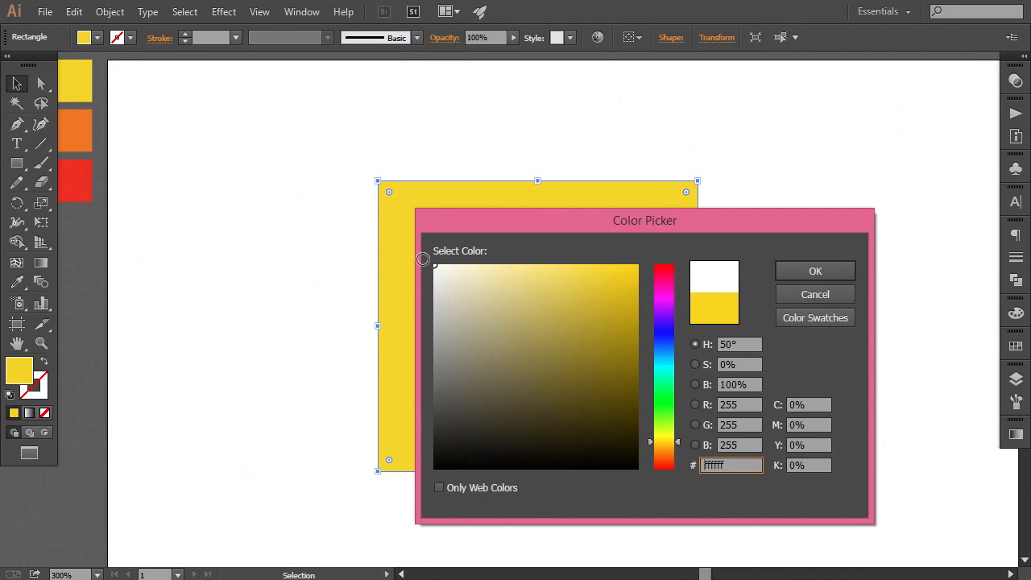
pyautogui.click(814, 272)
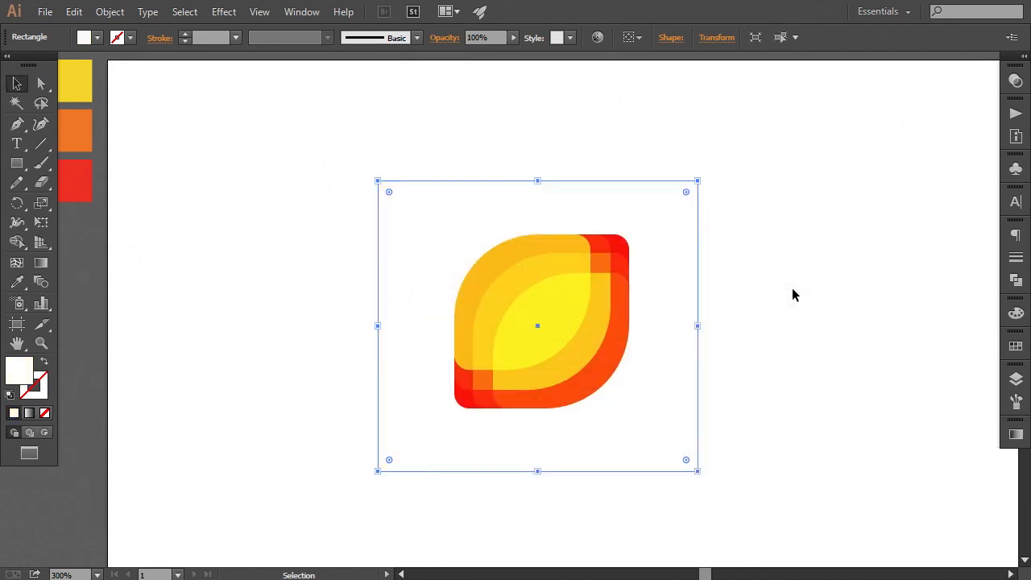
pyautogui.click(792, 295)
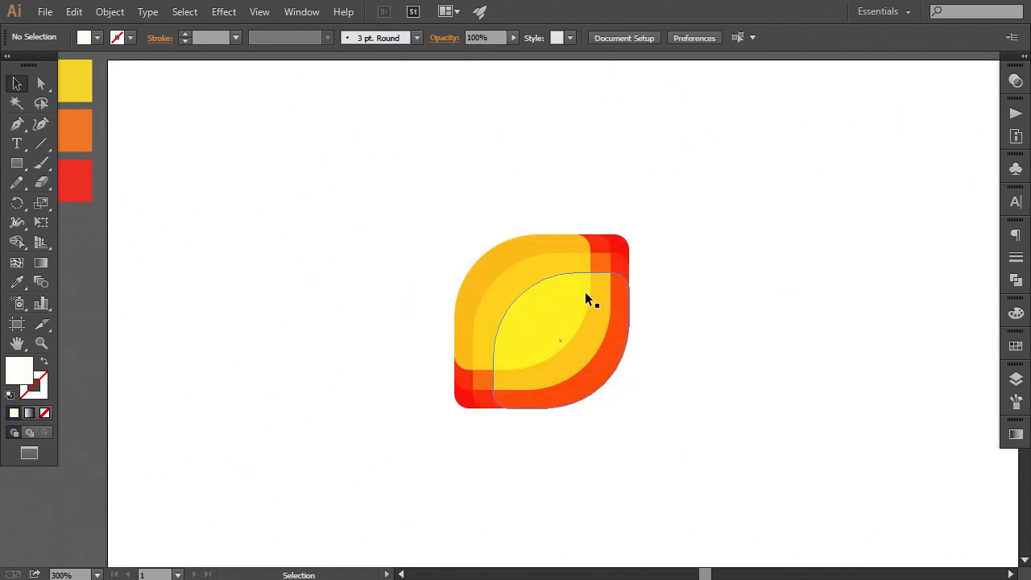
# Set the white background rectangle's width and height to 100 px each
pyautogui.click(662, 271)
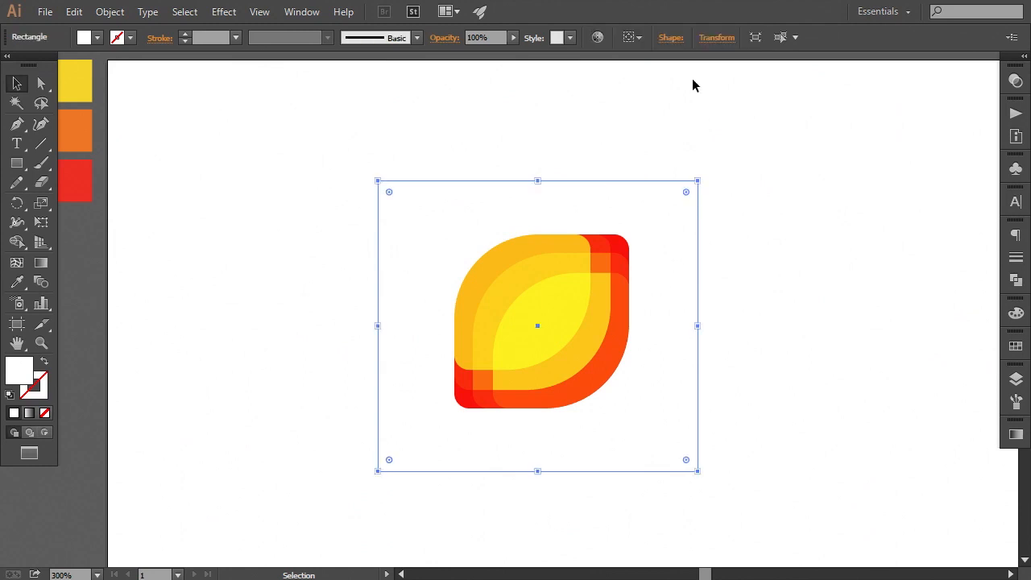
pyautogui.click(714, 38)
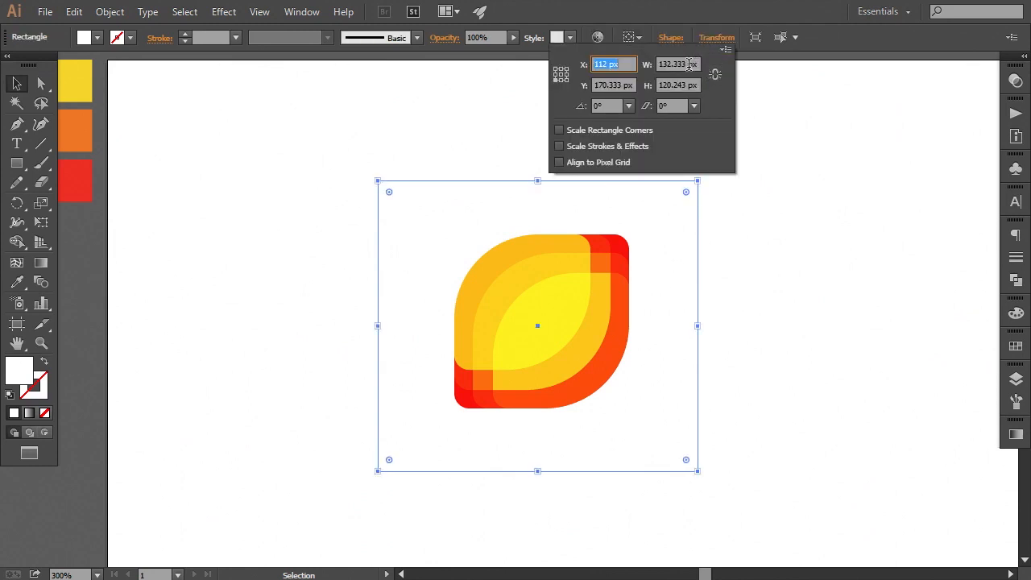
pyautogui.doubleClick(689, 64)
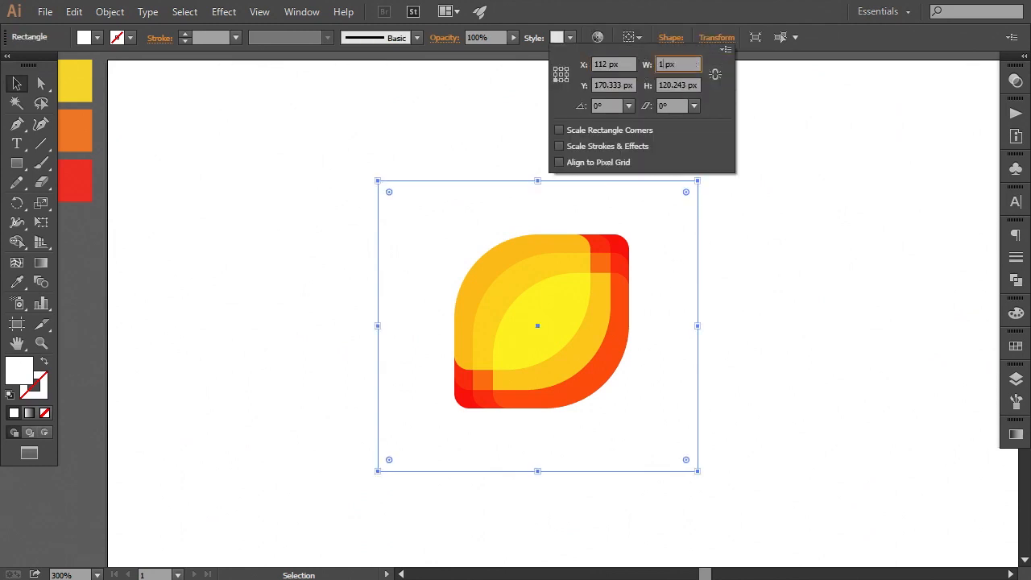
pyautogui.write('100')
pyautogui.press('Tab')
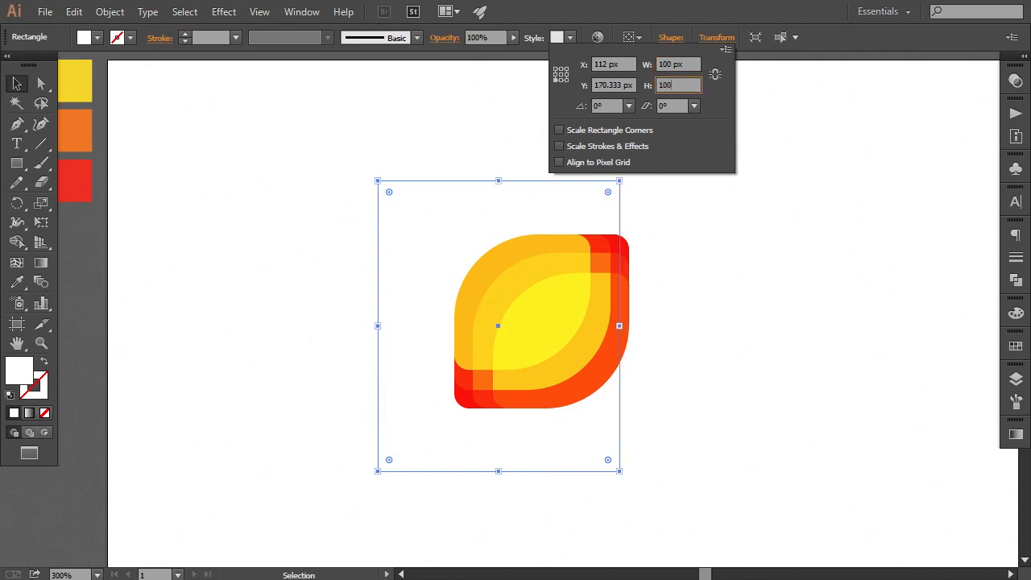
pyautogui.press('Return')
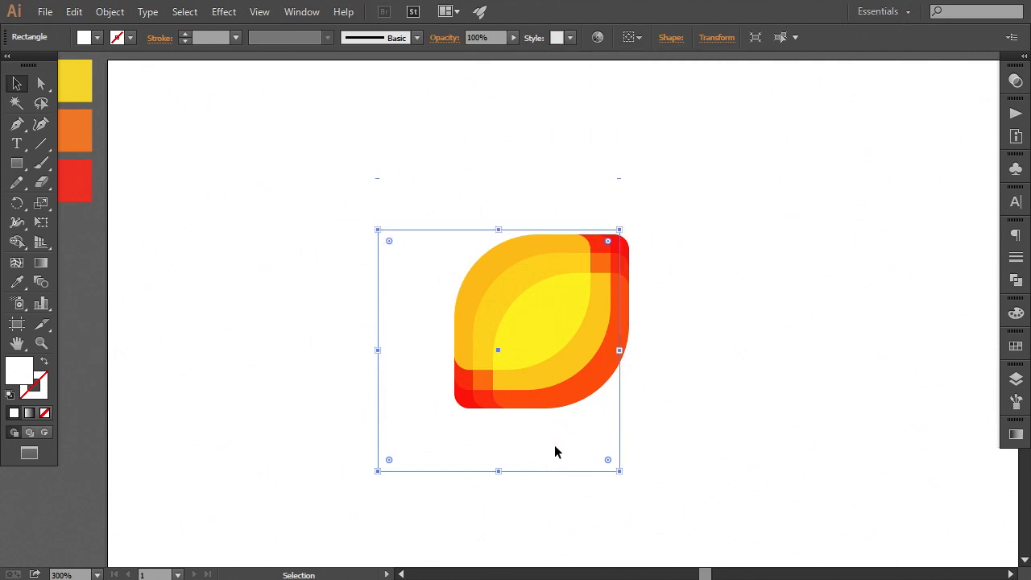
# Move the white square behind the logo and align both objects by their horizontal and vertical centres
pyautogui.moveTo(554, 448); pyautogui.dragTo(594, 430)
pyautogui.click(770, 369)
pyautogui.moveTo(754, 367); pyautogui.dragTo(514, 330)
pyautogui.click(627, 38)
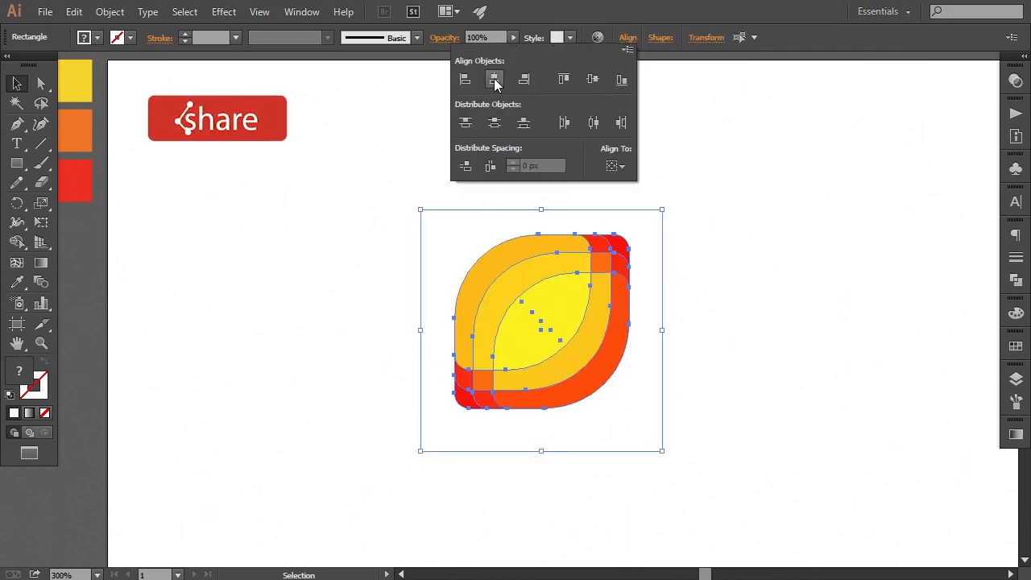
pyautogui.click(494, 80)
pyautogui.click(593, 82)
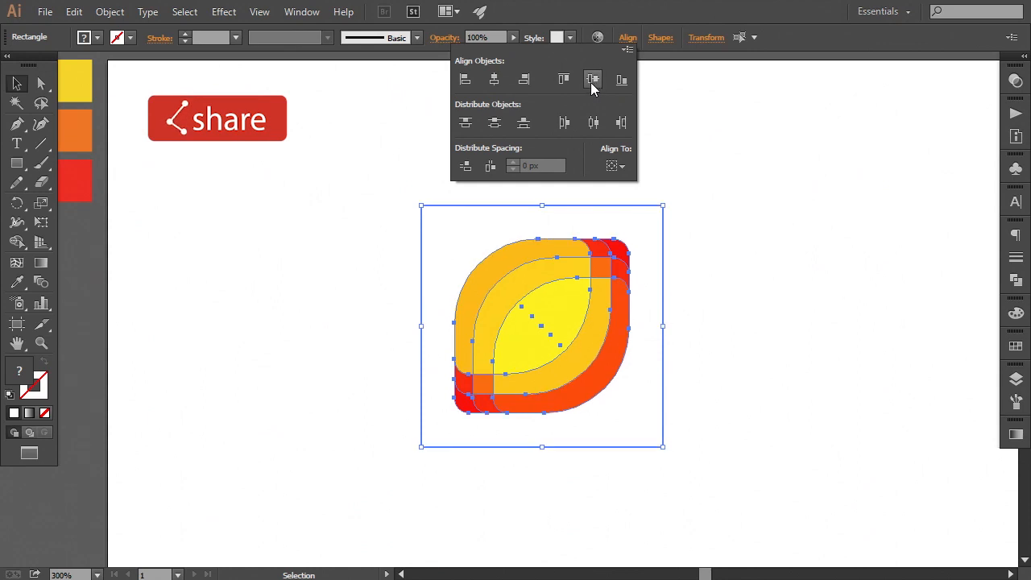
pyautogui.click(724, 286)
pyautogui.click(717, 295)
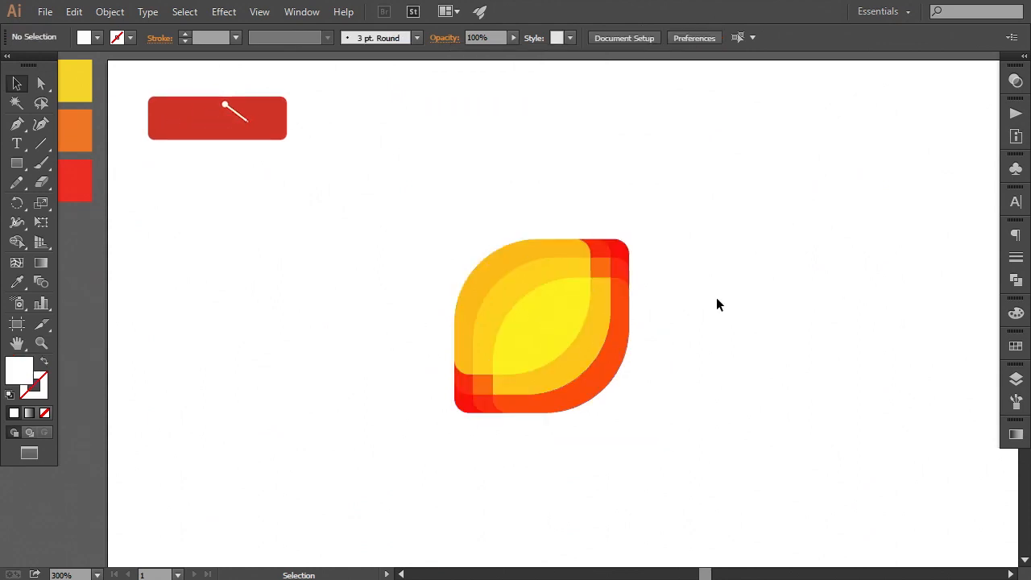
# Enlarge the white background square proportionally from its centre to leave a wider margin around the logo
pyautogui.click(634, 428)
pyautogui.moveTo(662, 446); pyautogui.dragTo(678, 507)
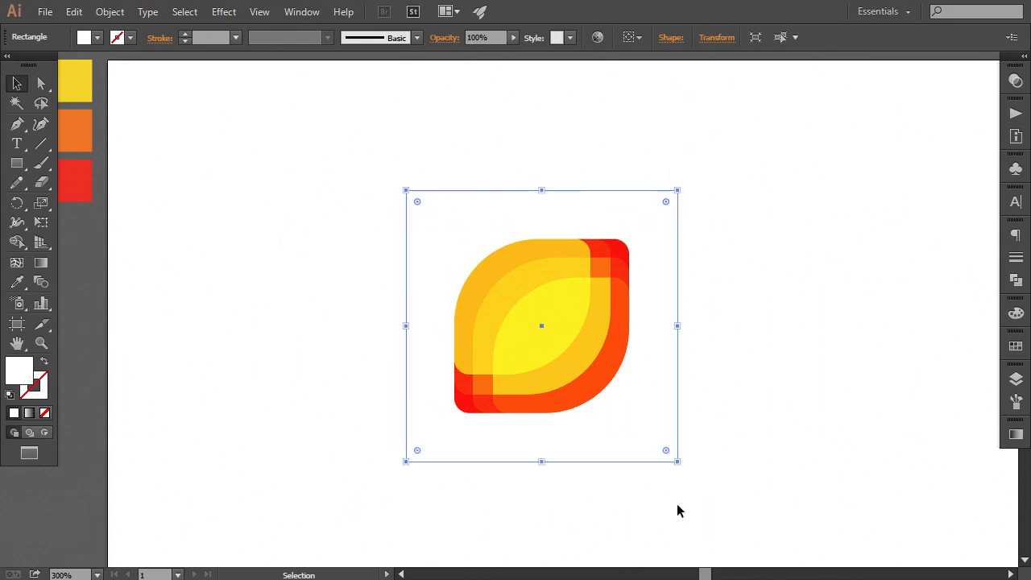
pyautogui.moveTo(737, 430); pyautogui.dragTo(711, 416)
pyautogui.click(720, 414)
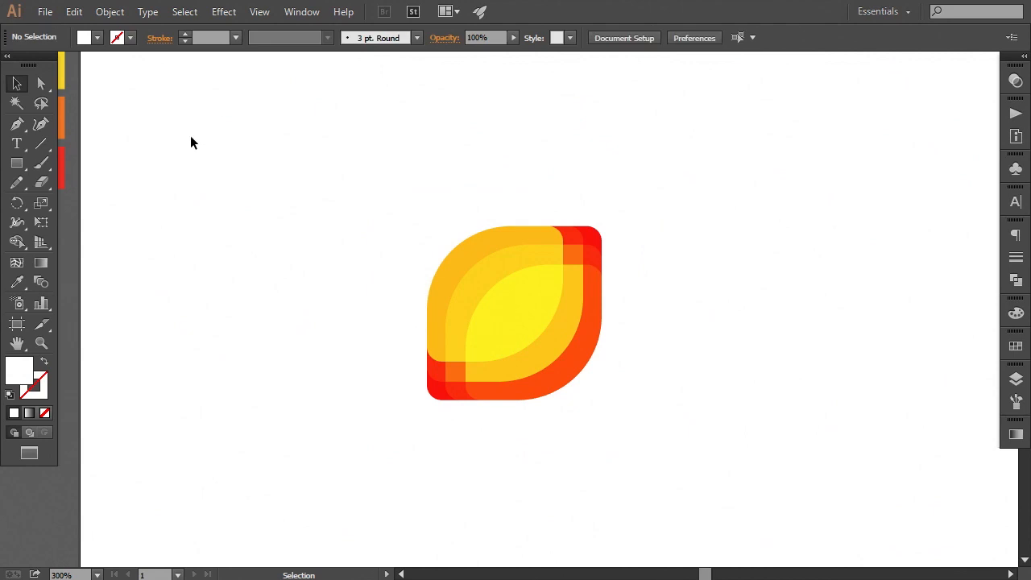
# Delete the yellow, orange and red swatch squares beside the artboard
pyautogui.moveTo(67, 144); pyautogui.dragTo(166, 174)
pyautogui.moveTo(99, 74); pyautogui.dragTo(167, 215)
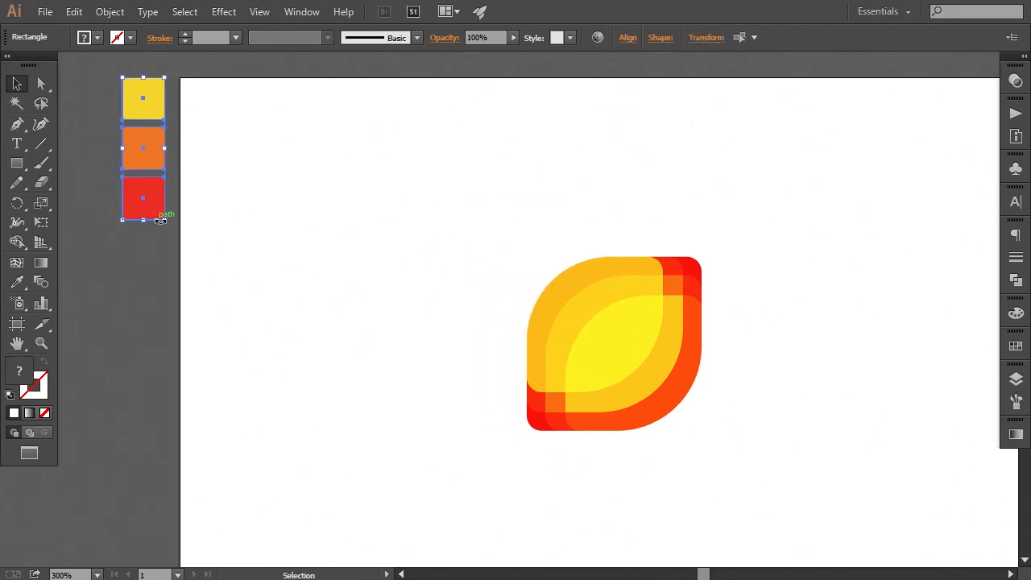
pyautogui.press('Delete')
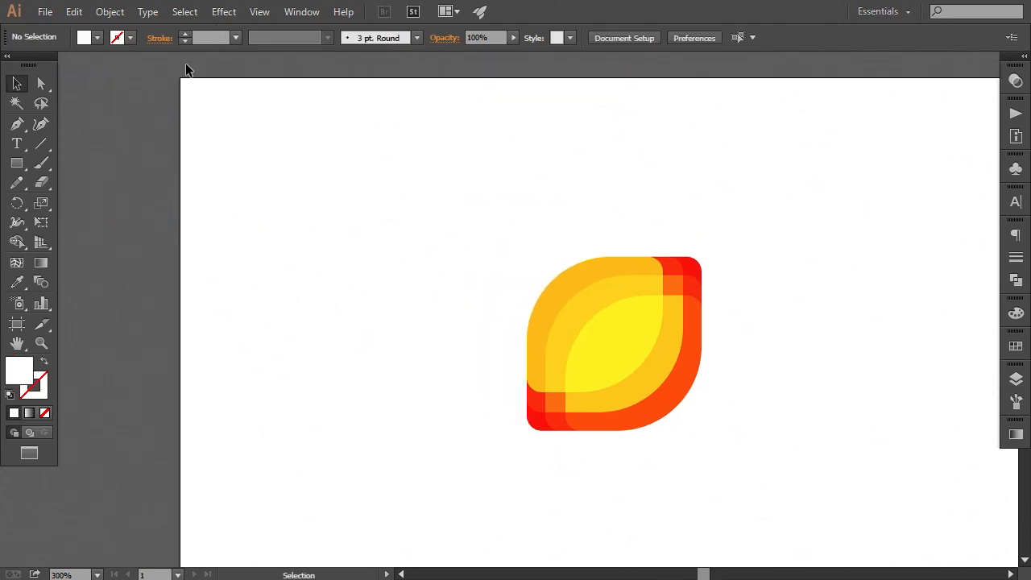
# Fit the artboard to the artwork bounds
pyautogui.click(99, 16)
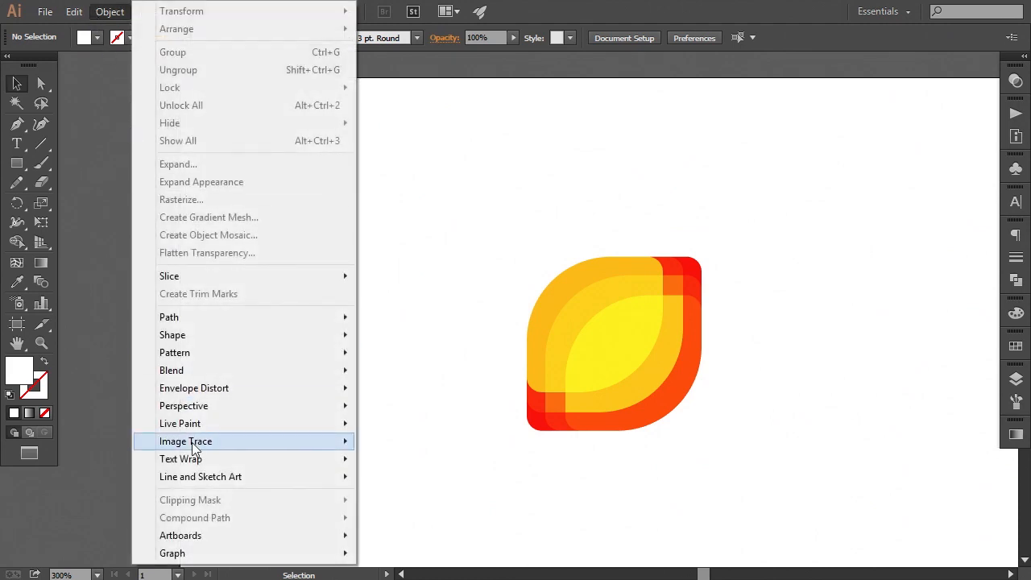
pyautogui.moveTo(197, 535)
pyautogui.click(399, 524)
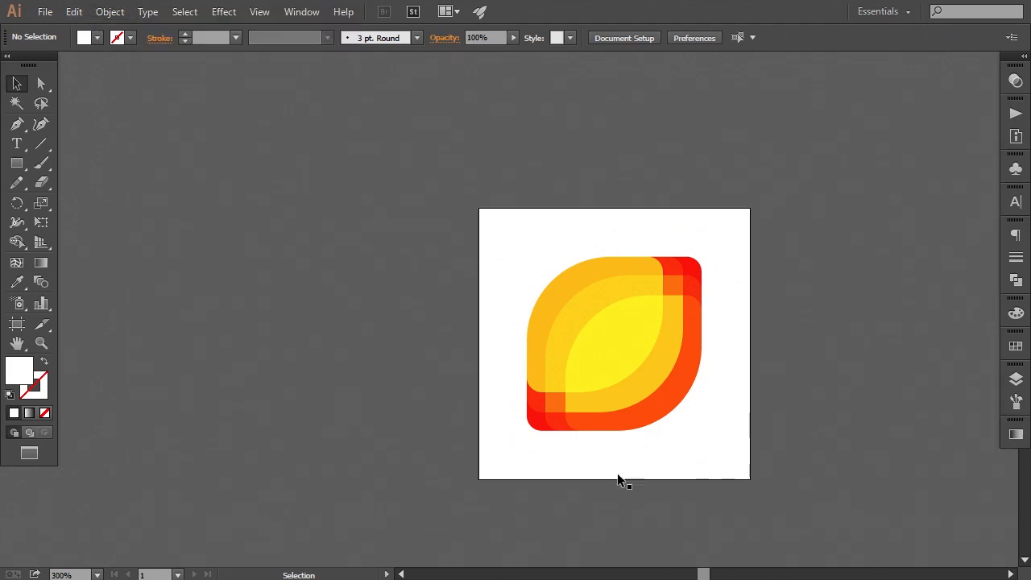
# Draw a closed five-sided Pen shape from the logo's lower-left corner around the artboard's lower-right corner to the logo's upper-right corner
pyautogui.moveTo(771, 399); pyautogui.dragTo(682, 372)
pyautogui.hotkey('ctrl', '=')
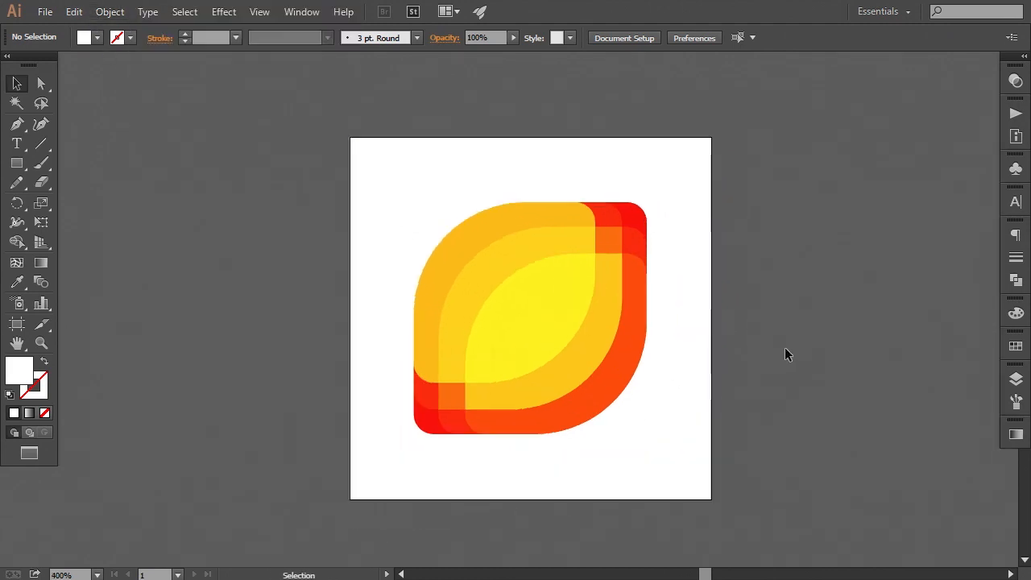
pyautogui.moveTo(784, 347); pyautogui.dragTo(706, 315)
pyautogui.click(17, 124)
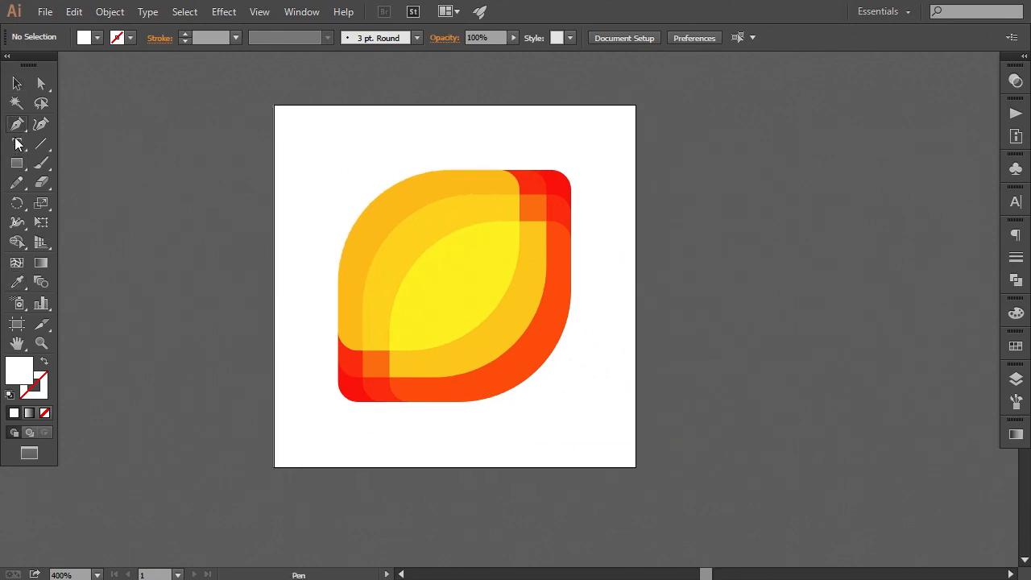
pyautogui.click(350, 400)
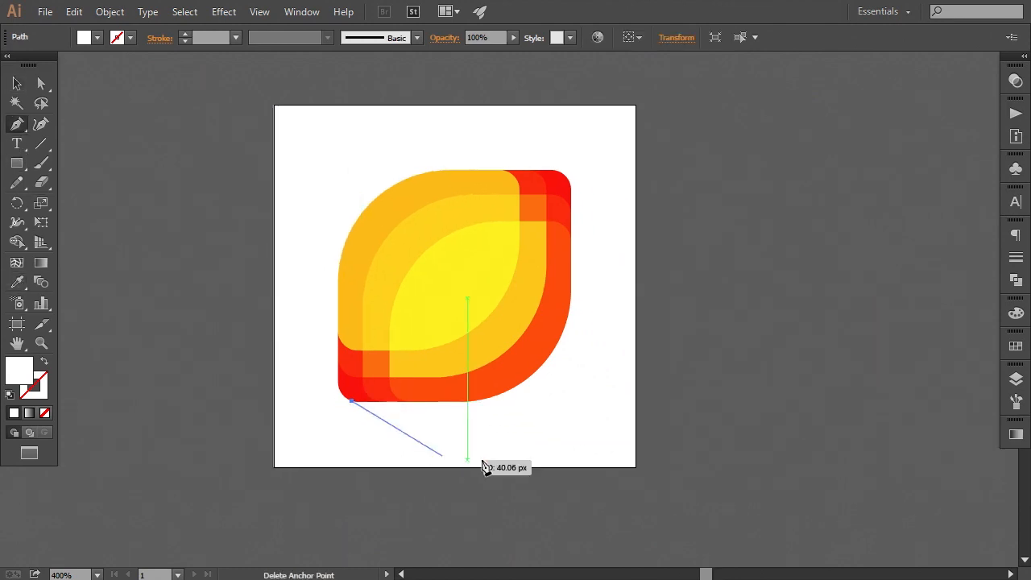
pyautogui.click(469, 466)
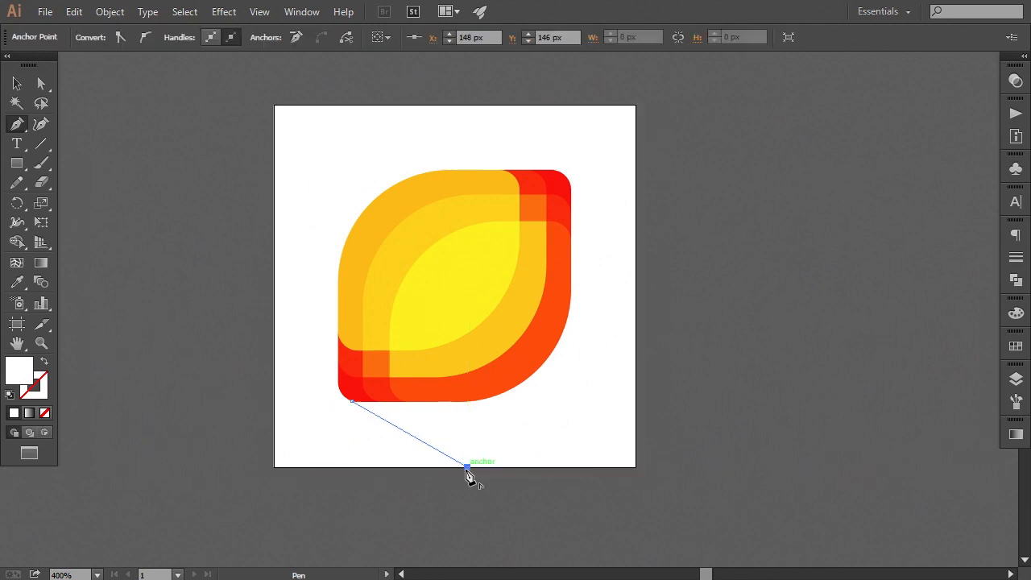
pyautogui.click(635, 465)
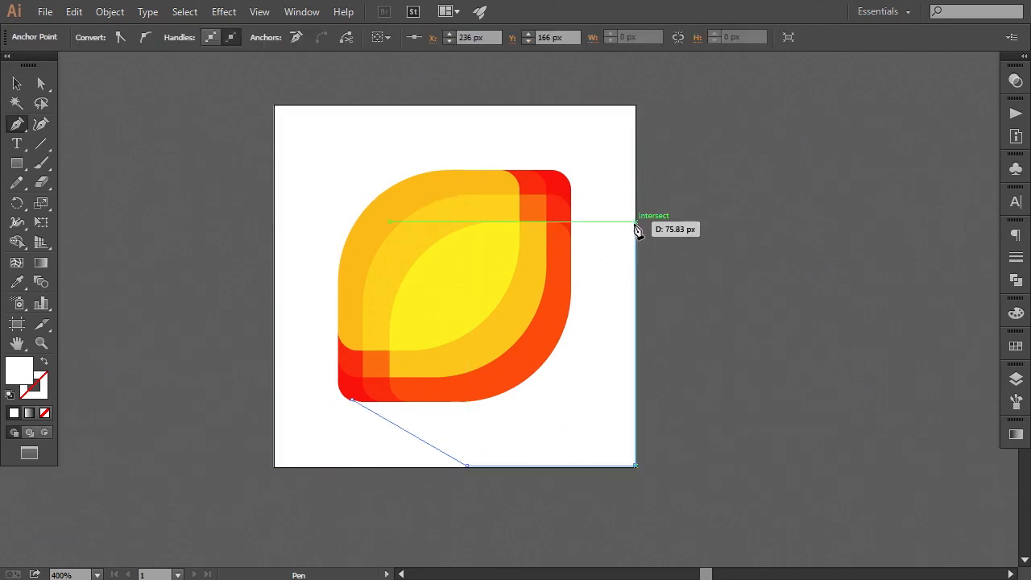
pyautogui.click(635, 234)
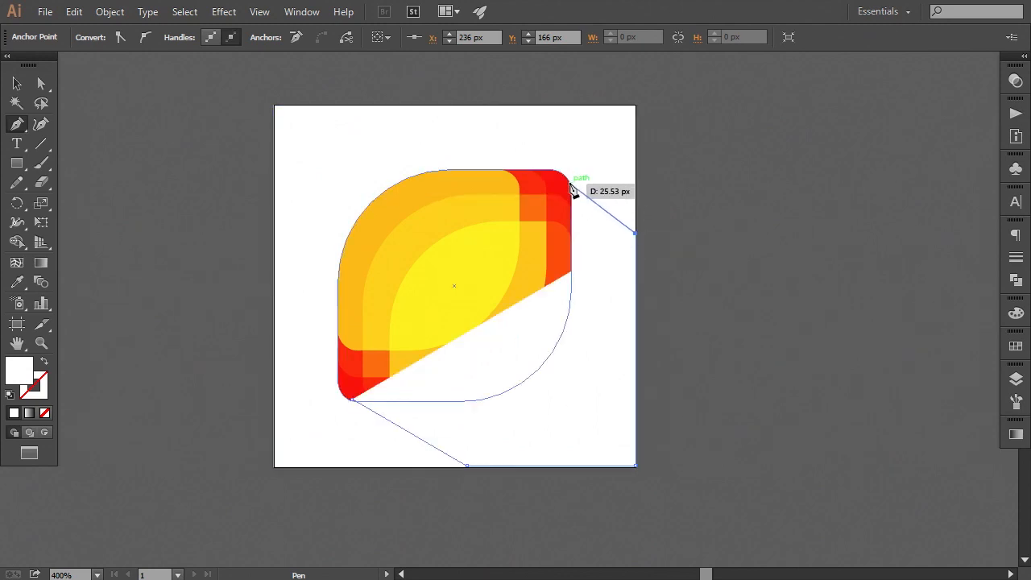
pyautogui.click(569, 180)
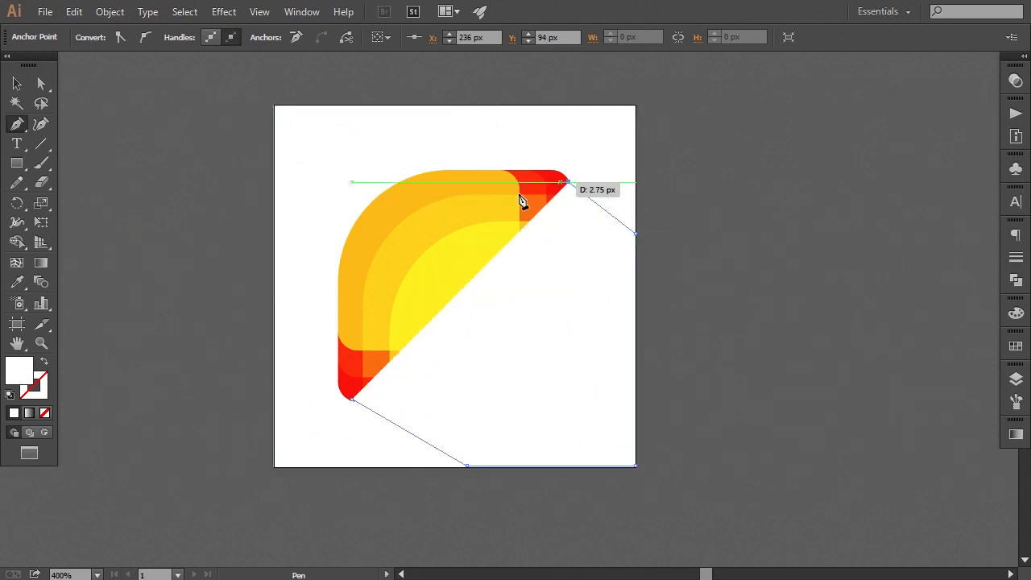
pyautogui.click(354, 400)
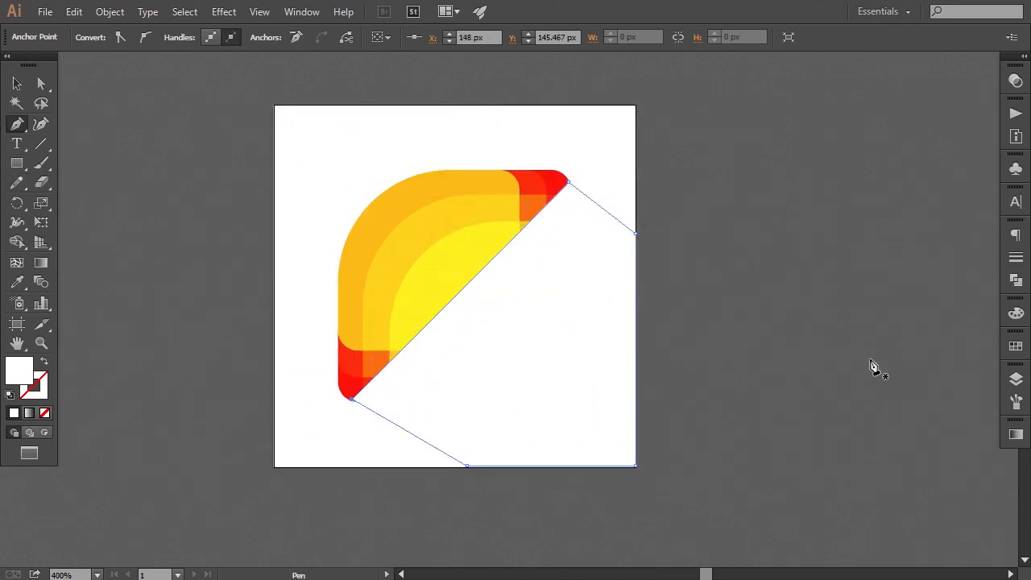
# Fill the five-sided shape with light grey and send it to the back
pyautogui.click(1016, 346)
pyautogui.click(936, 428)
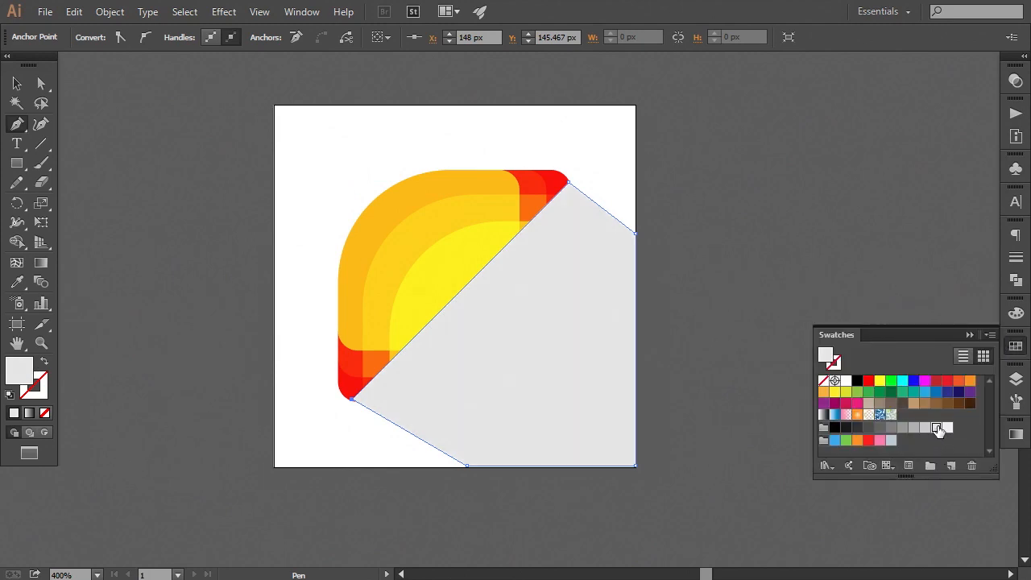
pyautogui.click(17, 84)
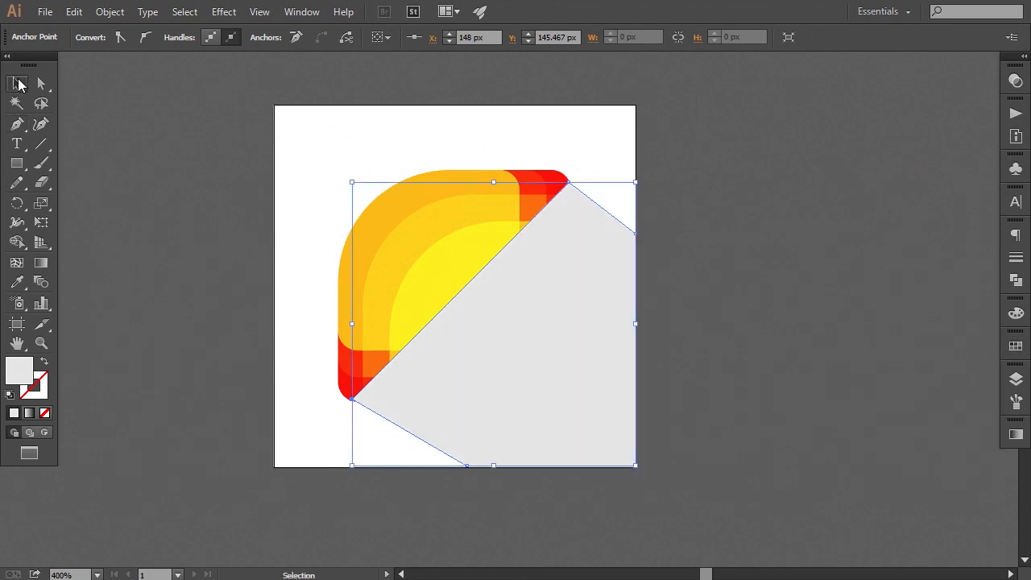
pyautogui.rightClick(494, 382)
pyautogui.moveTo(547, 350)
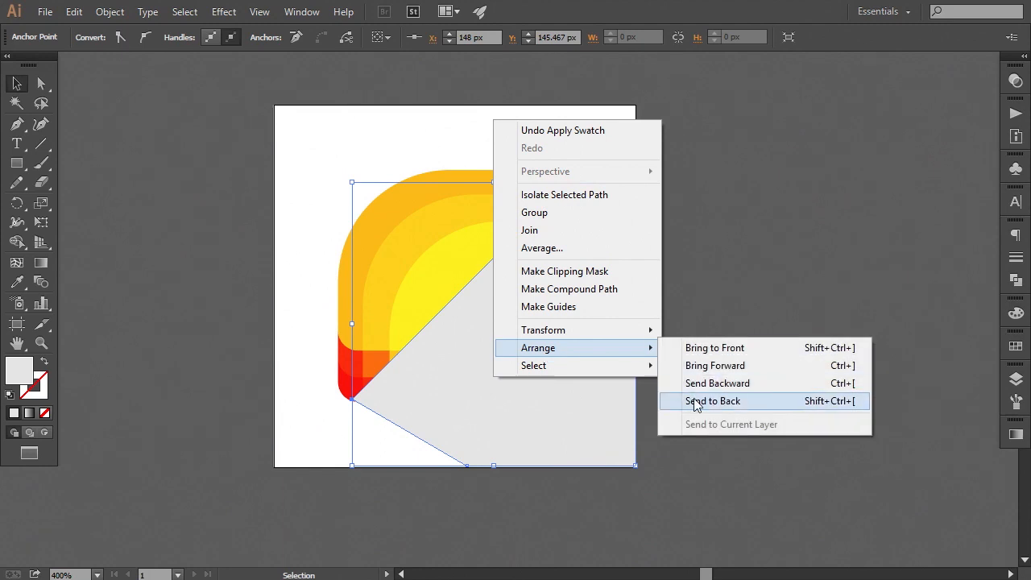
pyautogui.click(697, 398)
pyautogui.click(745, 403)
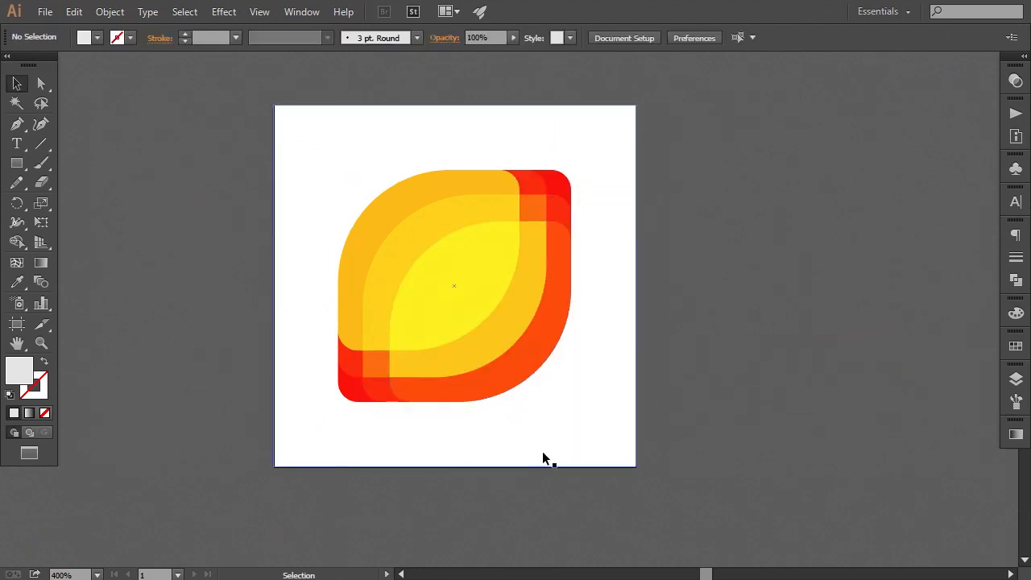
# Send the white background square behind the grey shape
pyautogui.rightClick(545, 131)
pyautogui.moveTo(591, 349)
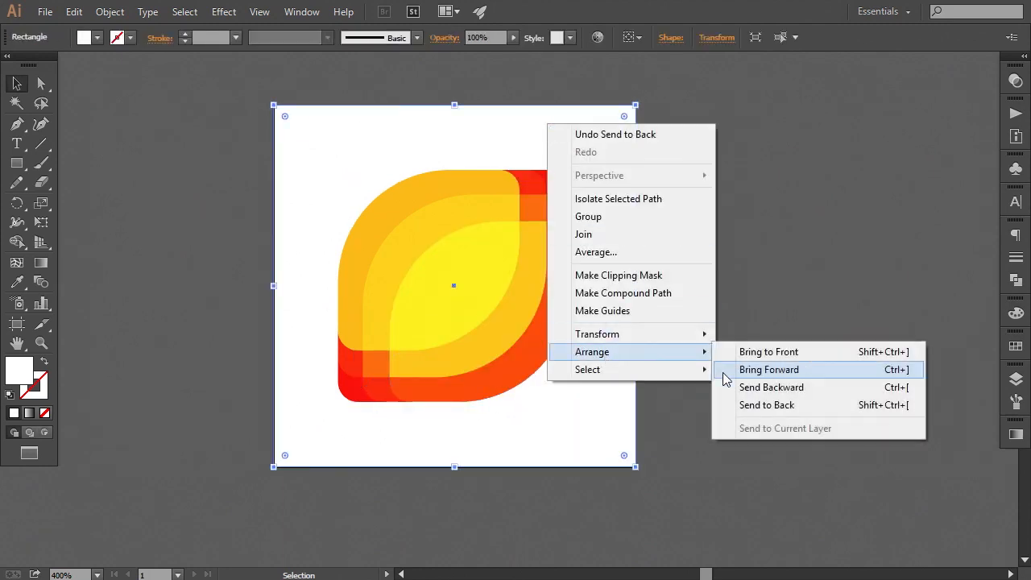
pyautogui.click(739, 406)
pyautogui.click(741, 407)
# Shift the grey shape's lower-left bottom-edge anchor to about X 179.8 px and its right-edge upper anchor to Y 95 px
pyautogui.click(49, 89)
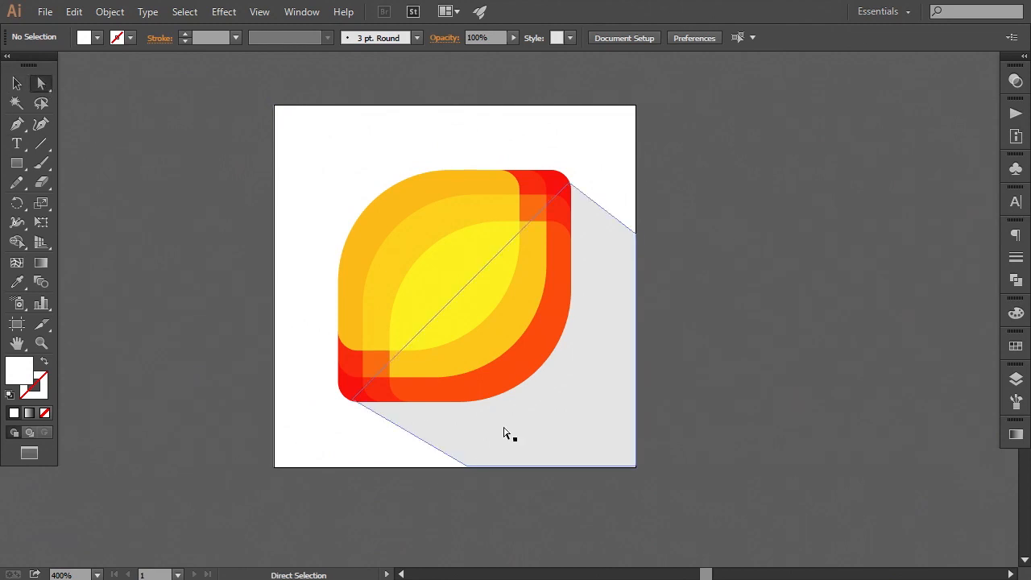
pyautogui.click(506, 430)
pyautogui.click(468, 466)
pyautogui.moveTo(468, 467); pyautogui.dragTo(457, 467)
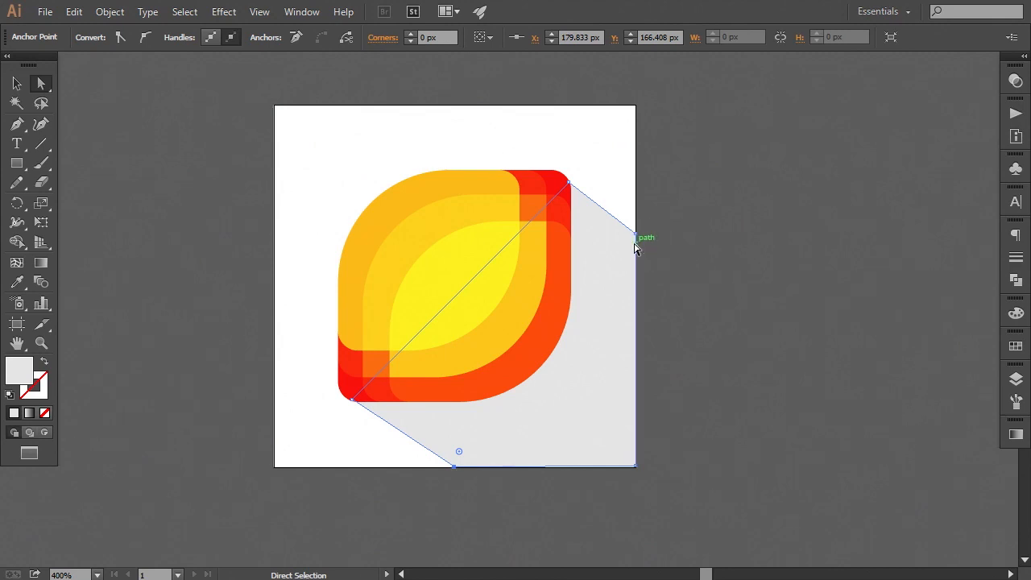
pyautogui.click(637, 235)
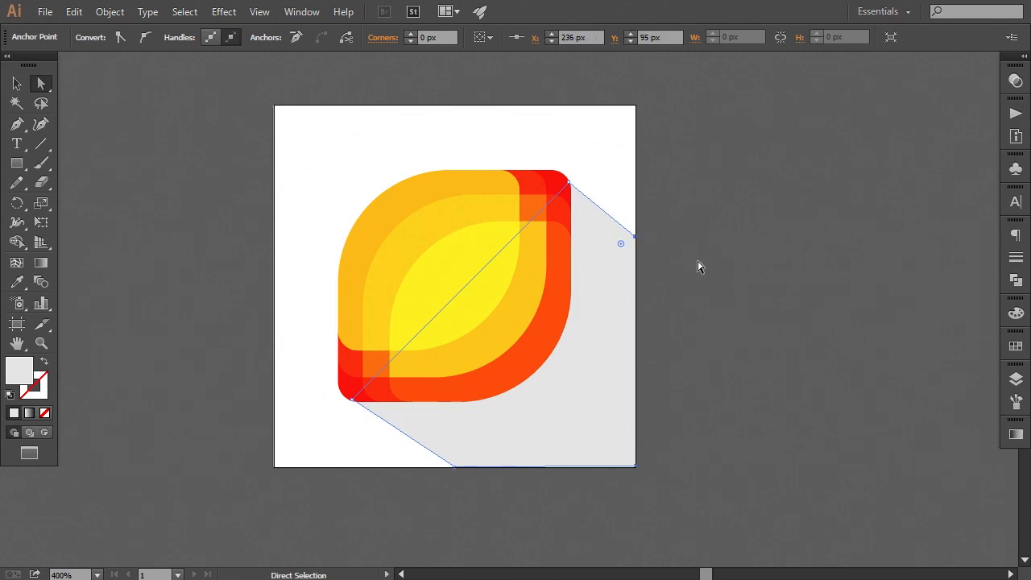
pyautogui.click(718, 203)
# Move the grey shape's upper anchor onto the logo's rounded upper-right red corner, at about X 214.1 px, Y 76 px
pyautogui.hotkey('ctrl', '+')
pyautogui.hotkey('ctrl', '+')
pyautogui.hotkey('ctrl', '+')
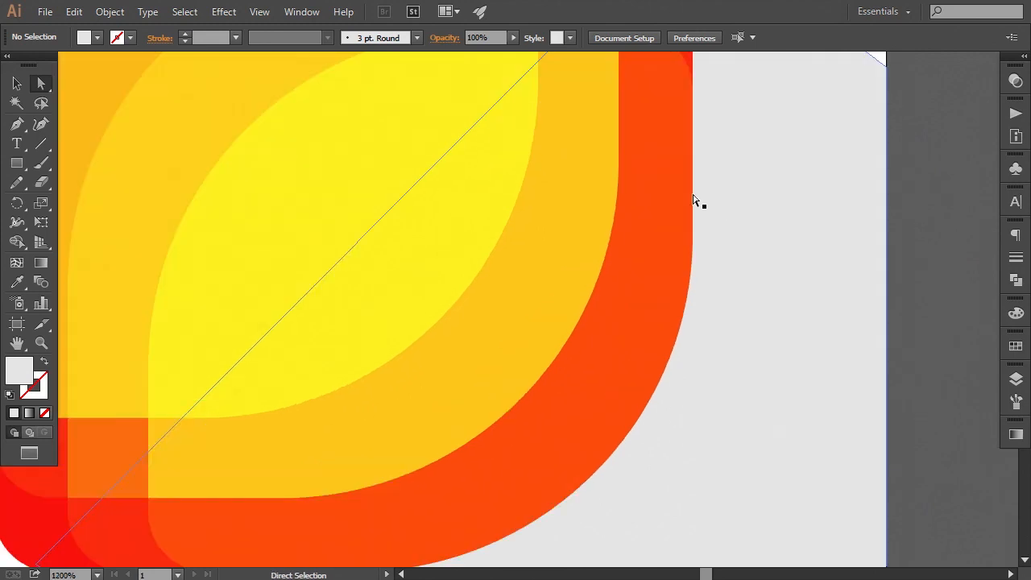
pyautogui.moveTo(692, 156); pyautogui.dragTo(537, 573)
pyautogui.click(558, 388)
pyautogui.hotkey('ctrl', '+')
pyautogui.hotkey('ctrl', '+')
pyautogui.hotkey('ctrl', '+')
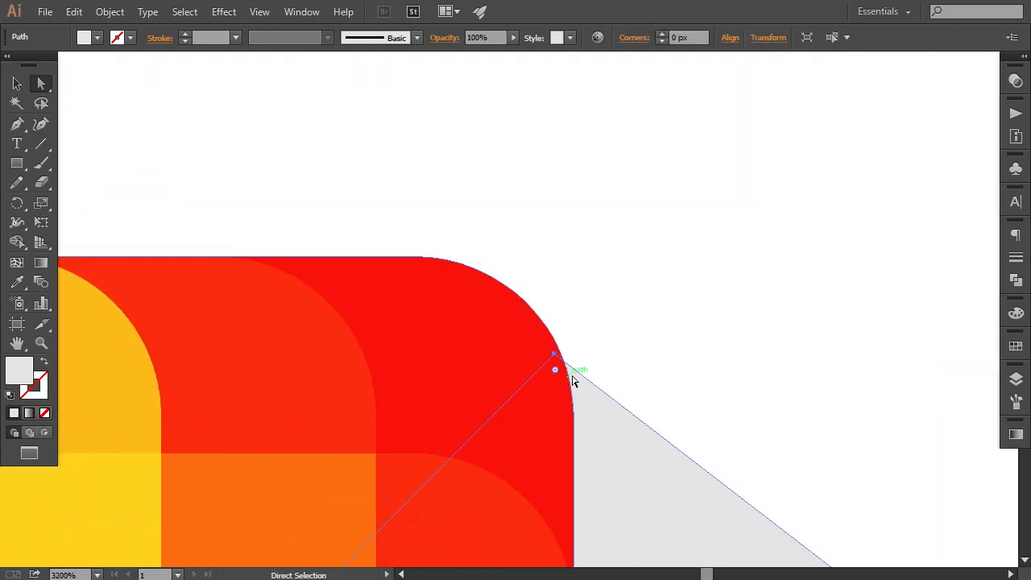
pyautogui.moveTo(555, 357); pyautogui.dragTo(531, 307)
pyautogui.scroll(2, 561, 249)
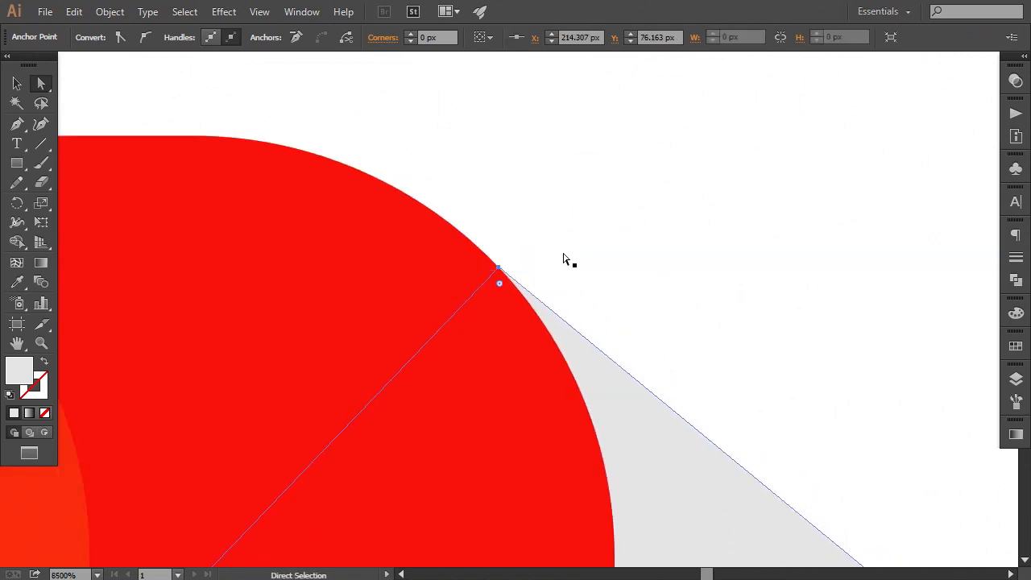
pyautogui.hotkey('ctrl', '-')
pyautogui.hotkey('ctrl', '-')
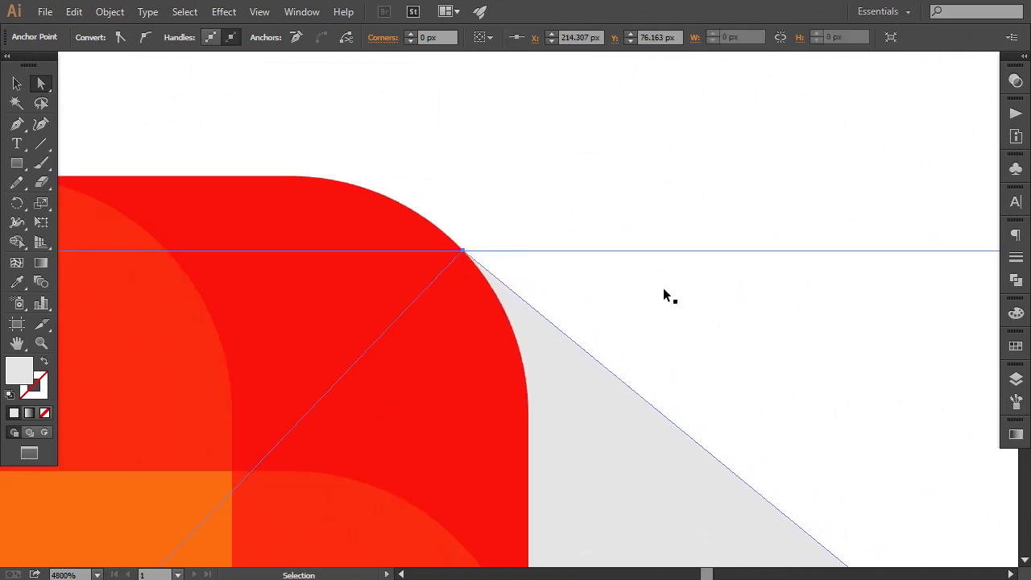
pyautogui.scroll(2, 504, 249)
pyautogui.moveTo(448, 223); pyautogui.dragTo(434, 205)
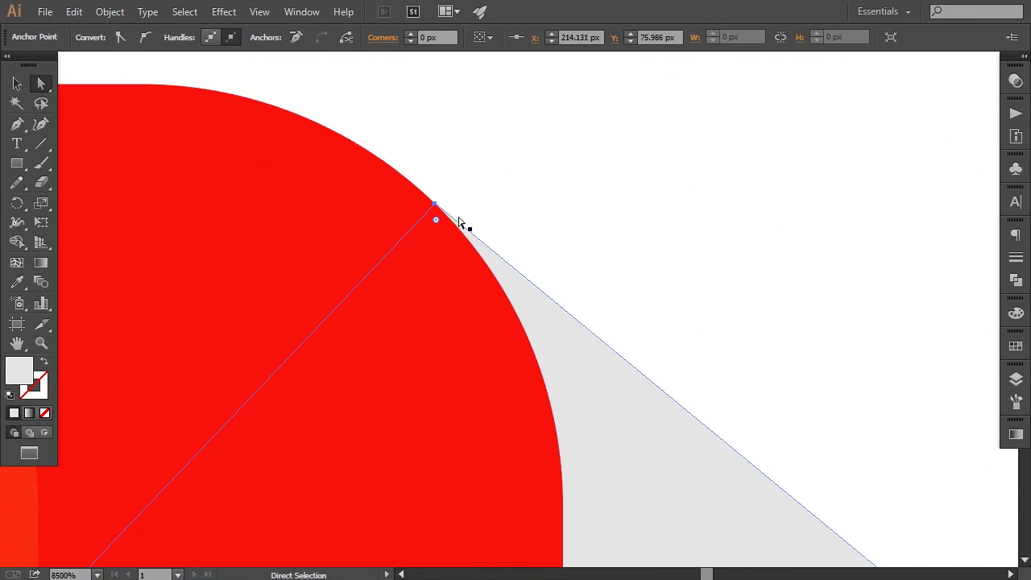
pyautogui.click(563, 193)
# Move the grey shape's left anchor onto the logo's rounded lower-left red corner, at about X 146.5 px, Y 145.3 px
pyautogui.hotkey('ctrl', '-')
pyautogui.hotkey('ctrl', '-')
pyautogui.hotkey('ctrl', '-')
pyautogui.hotkey('ctrl', '-')
pyautogui.hotkey('ctrl', '-')
pyautogui.hotkey('ctrl', '-')
pyautogui.hotkey('ctrl', '-')
pyautogui.hotkey('ctrl', '-')
pyautogui.hotkey('ctrl', '-')
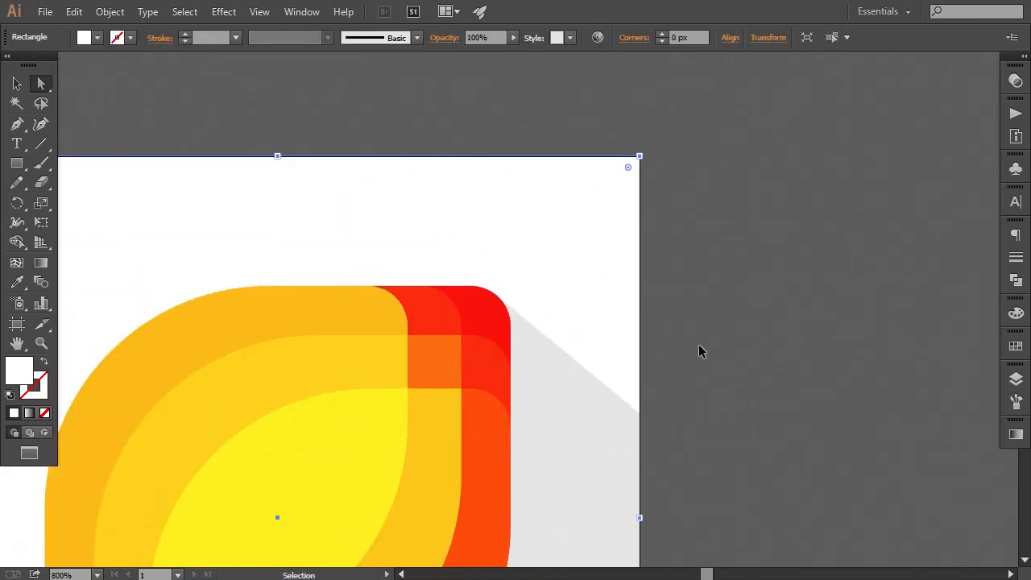
pyautogui.moveTo(560, 412); pyautogui.dragTo(710, 215)
pyautogui.hotkey('ctrl', '+')
pyautogui.hotkey('ctrl', '+')
pyautogui.hotkey('ctrl', '+')
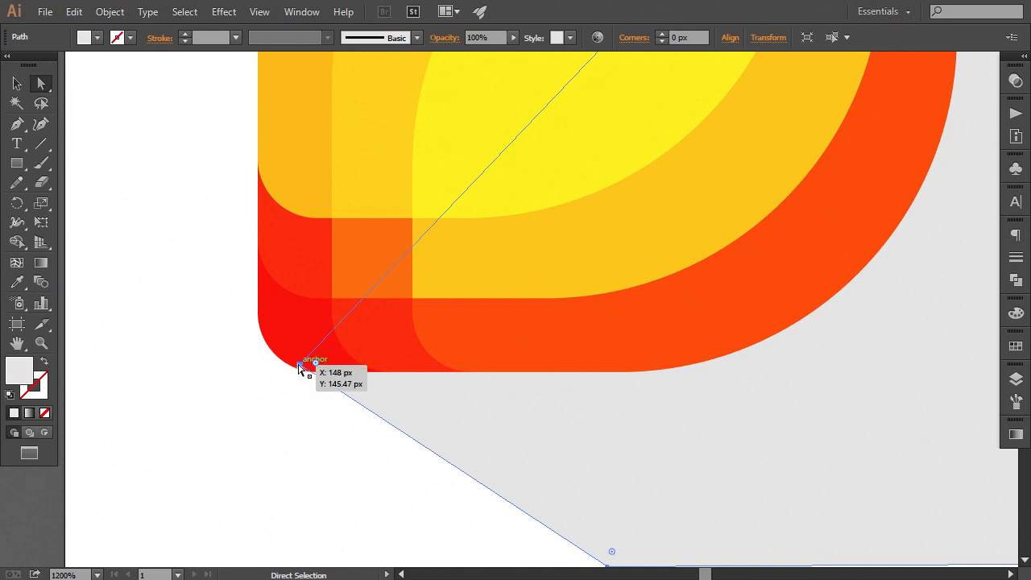
pyautogui.moveTo(300, 367); pyautogui.dragTo(285, 359)
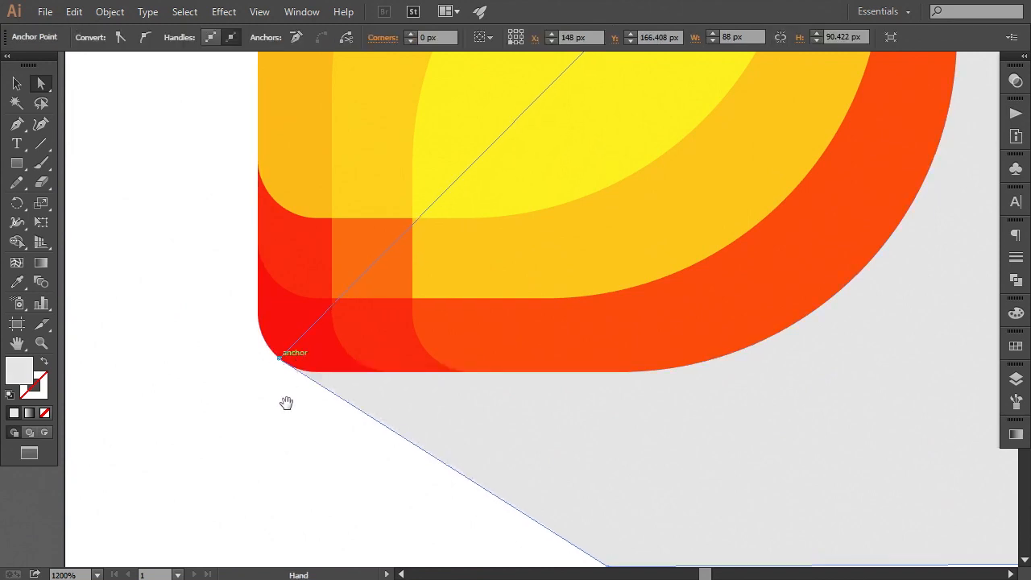
pyautogui.moveTo(285, 403); pyautogui.dragTo(426, 376)
pyautogui.hotkey('ctrl', '+')
pyautogui.hotkey('ctrl', '+')
pyautogui.hotkey('ctrl', '+')
pyautogui.hotkey('ctrl', '+')
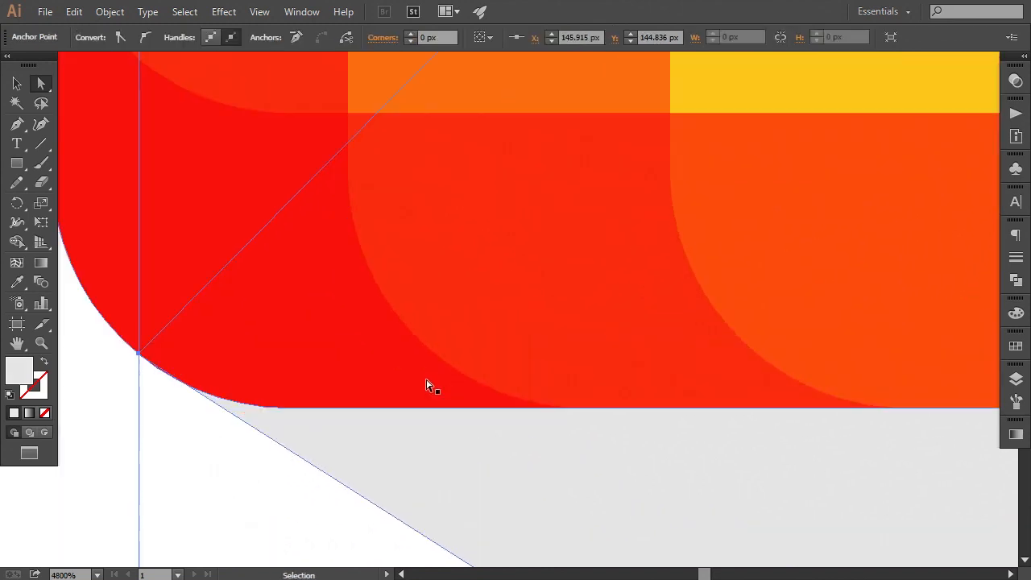
pyautogui.moveTo(139, 357)
pyautogui.mouseDown()
pyautogui.moveTo(172, 373)
pyautogui.moveTo(157, 367)
pyautogui.mouseUp()
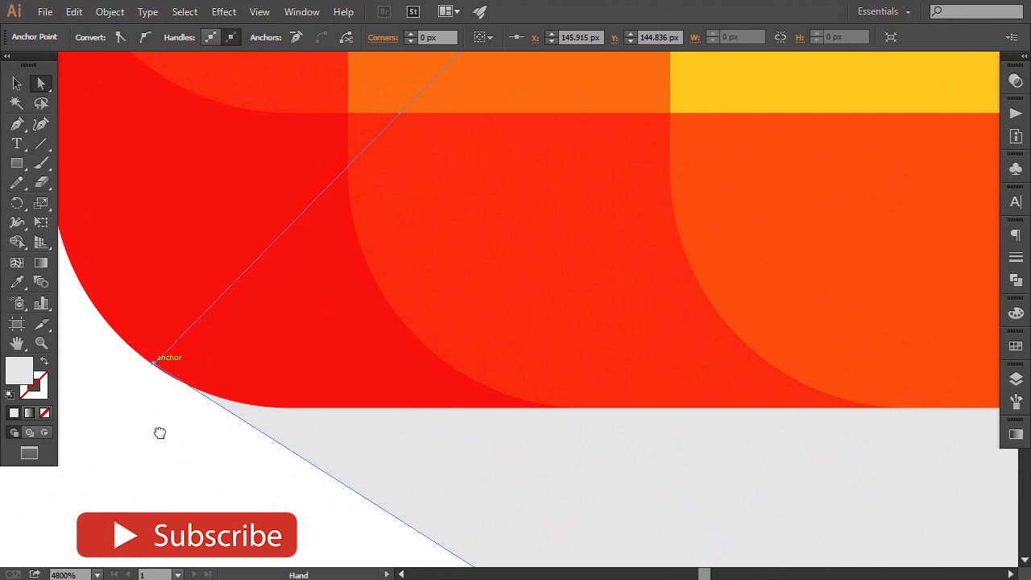
pyautogui.moveTo(158, 430); pyautogui.dragTo(461, 344)
pyautogui.scroll(3, 464, 285)
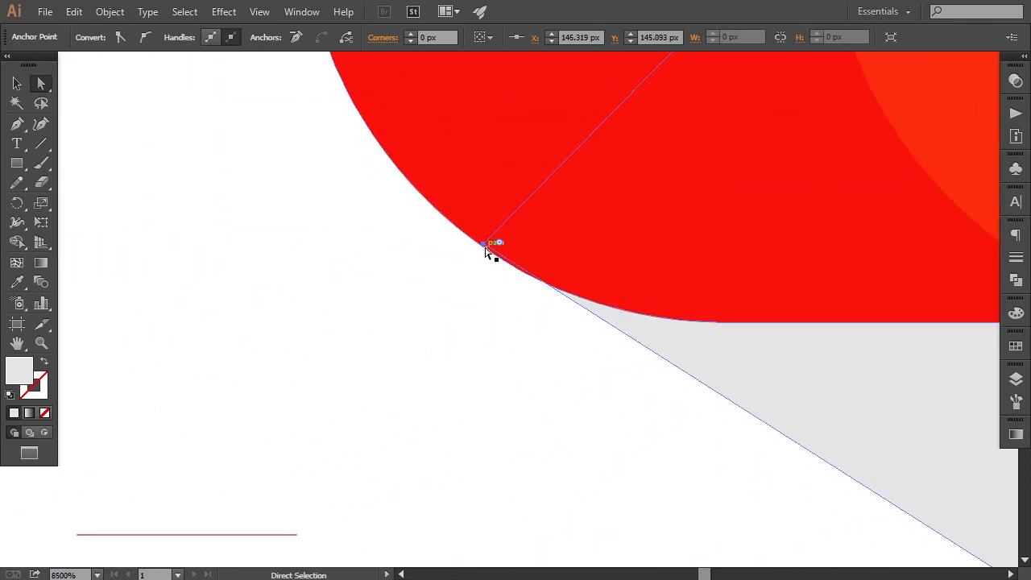
pyautogui.moveTo(486, 251); pyautogui.dragTo(499, 258)
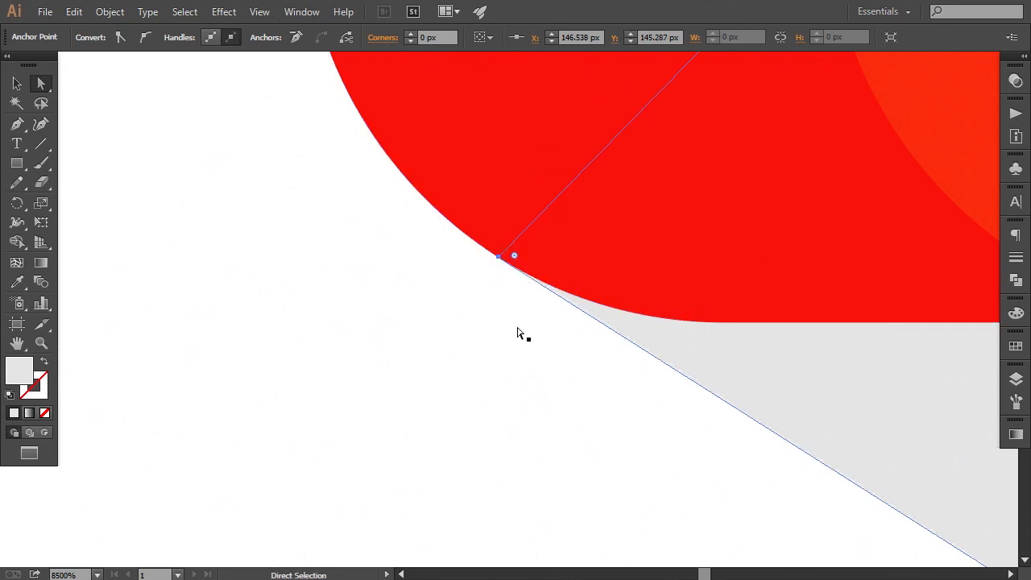
# Level the grey shape's bottom edge by placing both of its bottom anchors at Y 166 px
pyautogui.hotkey('ctrl', '-')
pyautogui.hotkey('ctrl', '-')
pyautogui.hotkey('ctrl', '-')
pyautogui.hotkey('ctrl', '-')
pyautogui.hotkey('ctrl', '-')
pyautogui.hotkey('ctrl', '-')
pyautogui.hotkey('ctrl', '-')
pyautogui.hotkey('ctrl', '-')
pyautogui.hotkey('ctrl', '-')
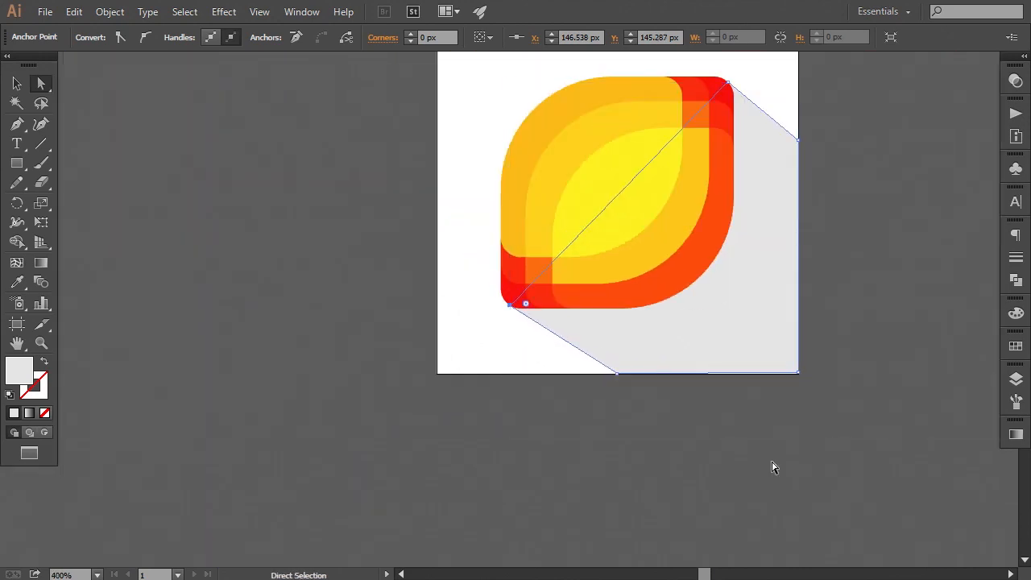
pyautogui.moveTo(789, 434); pyautogui.dragTo(617, 432)
pyautogui.hotkey('ctrl', '+')
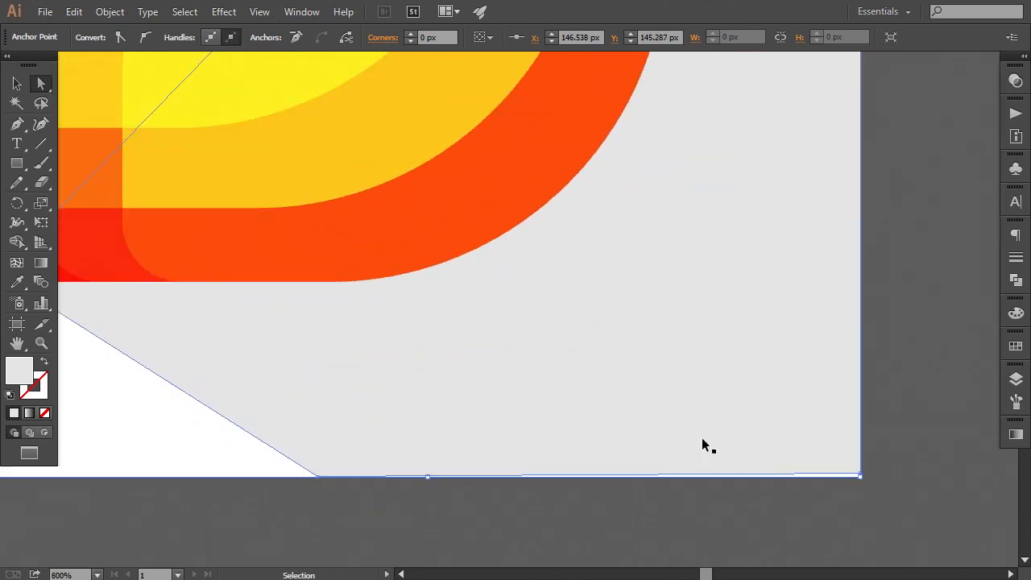
pyautogui.click(859, 474)
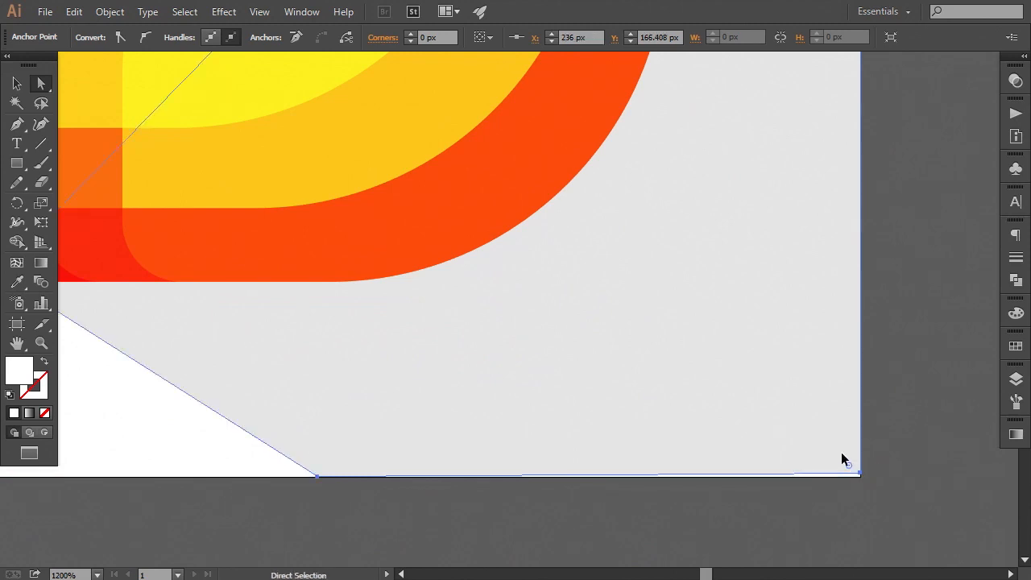
pyautogui.click(841, 454)
pyautogui.moveTo(860, 473); pyautogui.dragTo(860, 473)
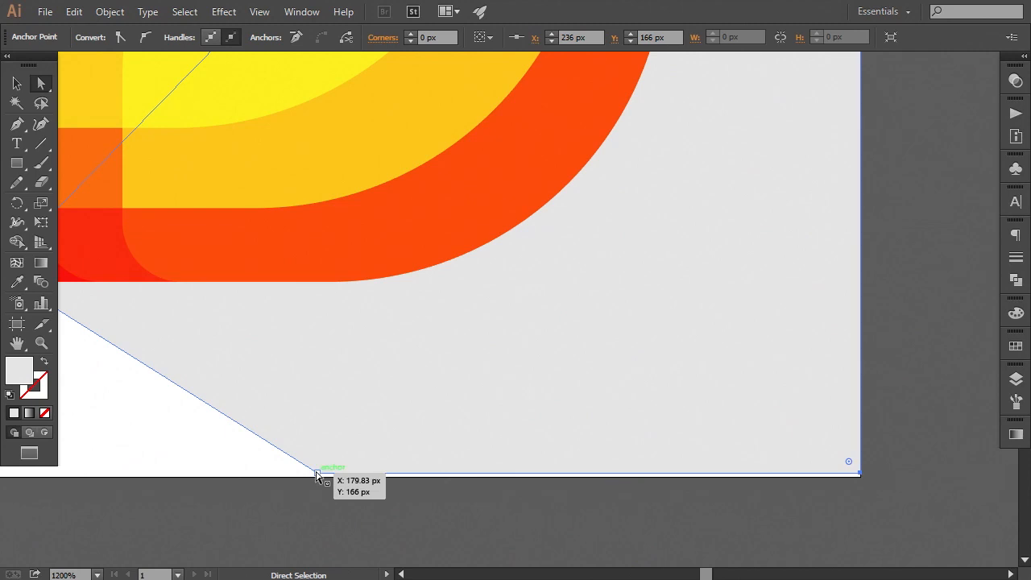
pyautogui.moveTo(317, 475); pyautogui.dragTo(317, 475)
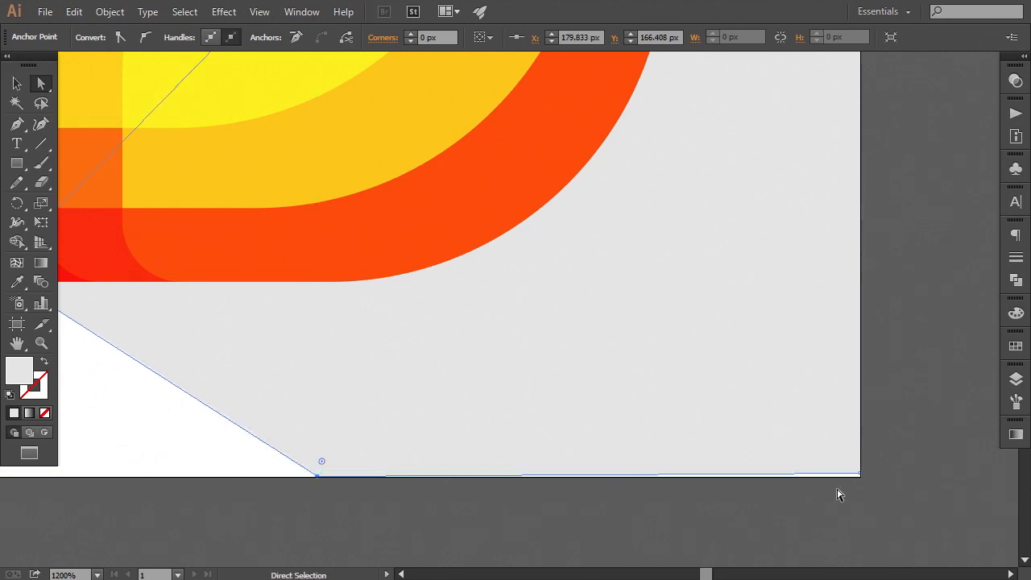
pyautogui.moveTo(859, 476); pyautogui.dragTo(860, 477)
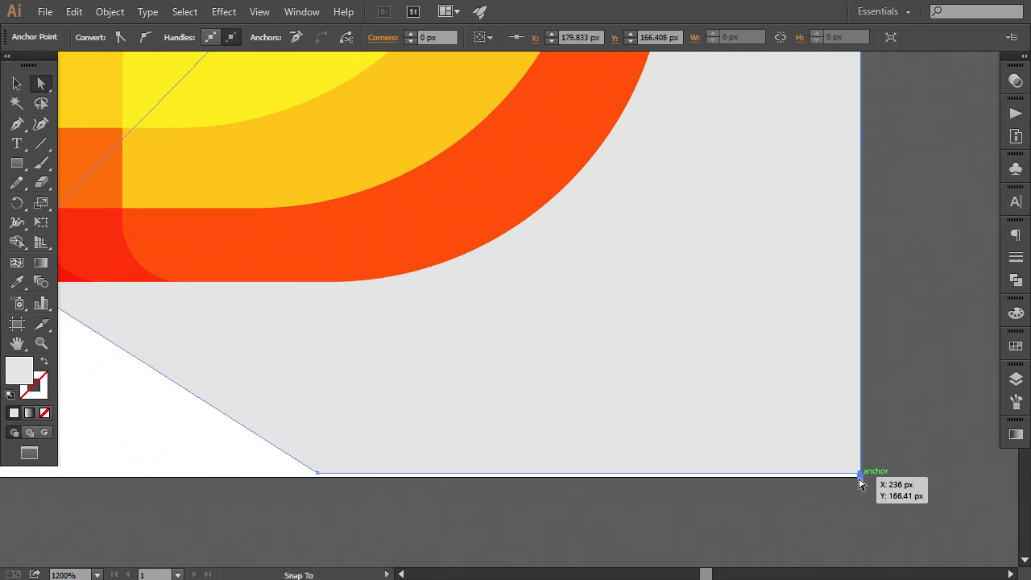
pyautogui.hotkey('ctrl', 'z')
pyautogui.hotkey('ctrl', 'z')
pyautogui.click(859, 475)
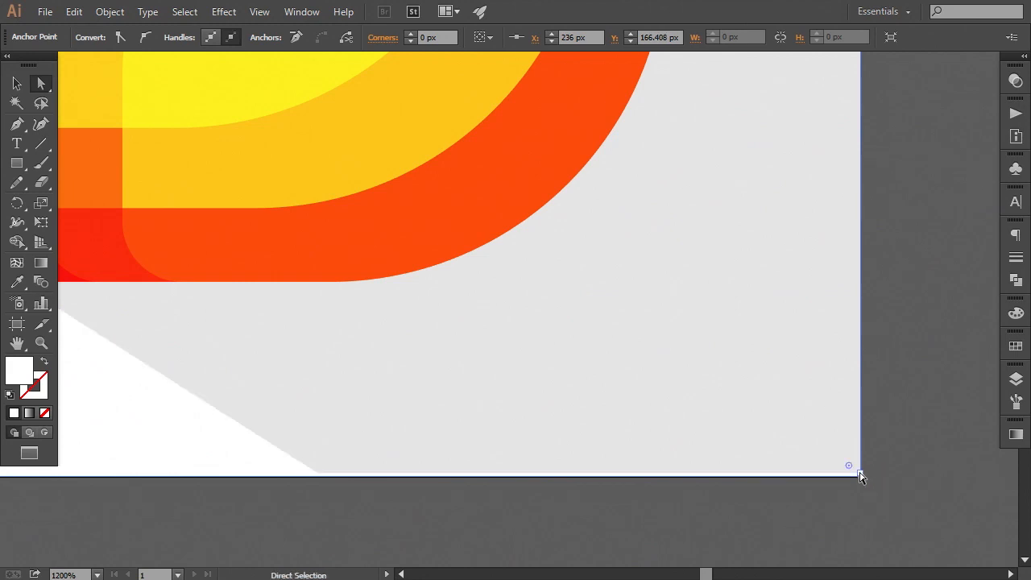
pyautogui.click(922, 464)
# Examine the whole logo and its grey long shadow on the artboard
pyautogui.hotkey('ctrl', '-')
pyautogui.hotkey('ctrl', '-')
pyautogui.hotkey('ctrl', '-')
pyautogui.hotkey('ctrl', '-')
pyautogui.hotkey('ctrl', '-')
pyautogui.hotkey('ctrl', '-')
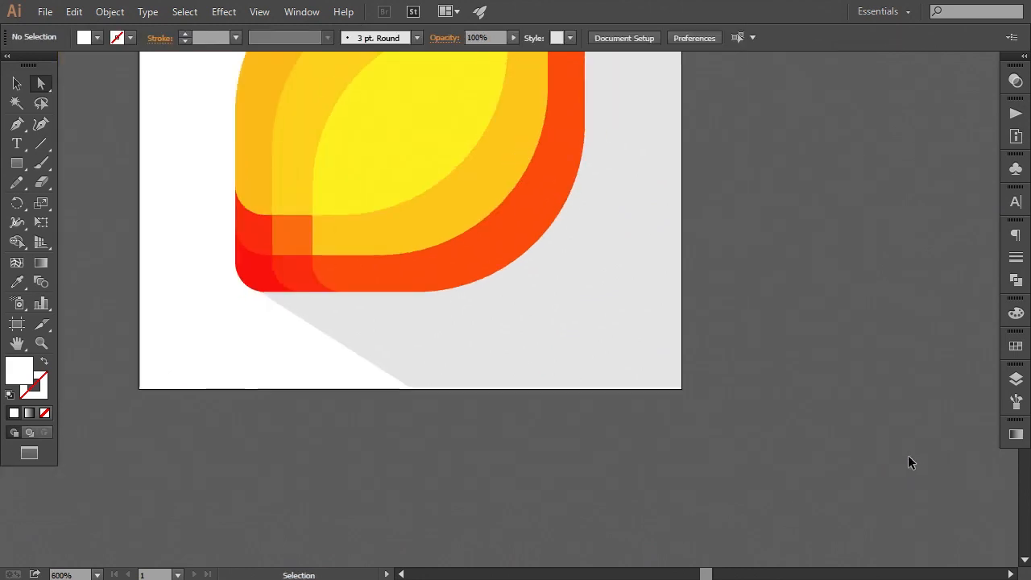
pyautogui.hotkey('ctrl', '=')
pyautogui.moveTo(644, 404); pyautogui.dragTo(669, 439)
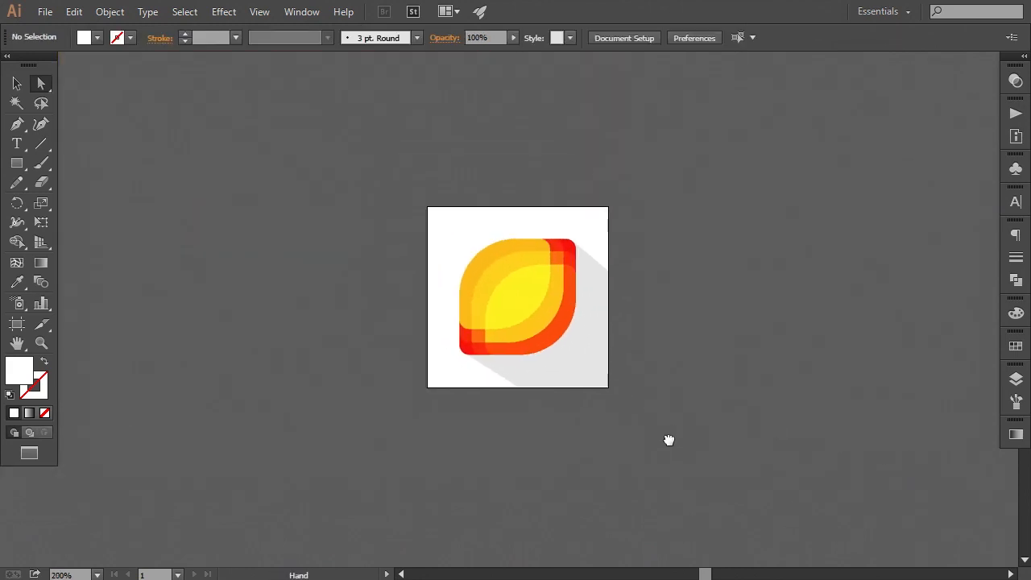
pyautogui.click(17, 83)
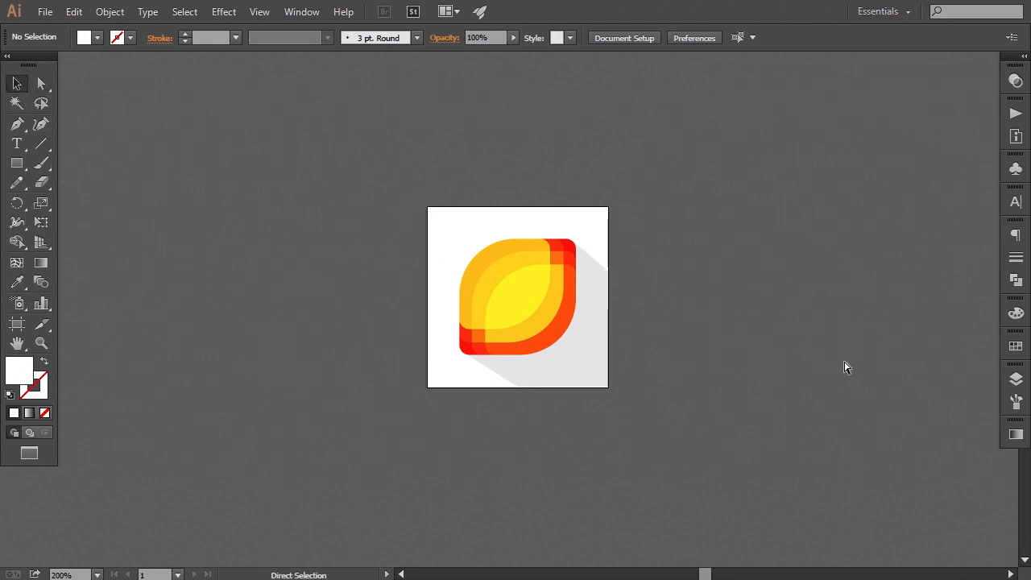
pyautogui.hotkey('ctrl', '=')
pyautogui.moveTo(805, 379); pyautogui.dragTo(792, 397)
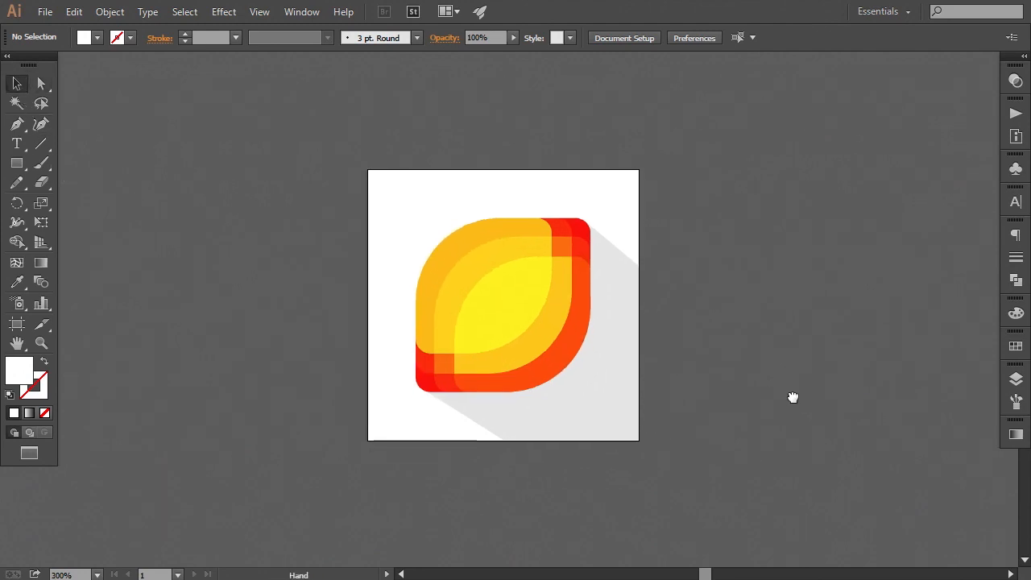